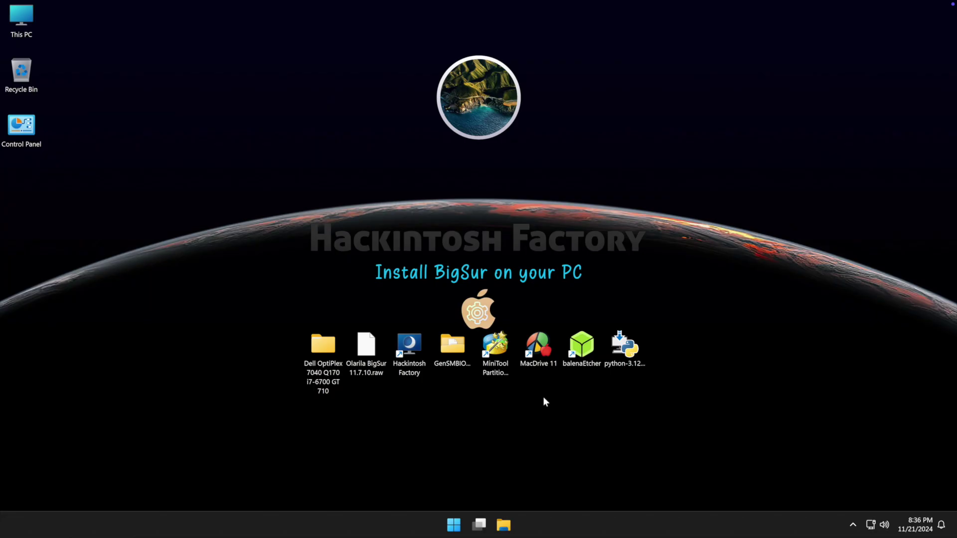
# Step: Highlight several desktop icons in turn, then select and clear the whole icon row
pyautogui.click(612, 372)
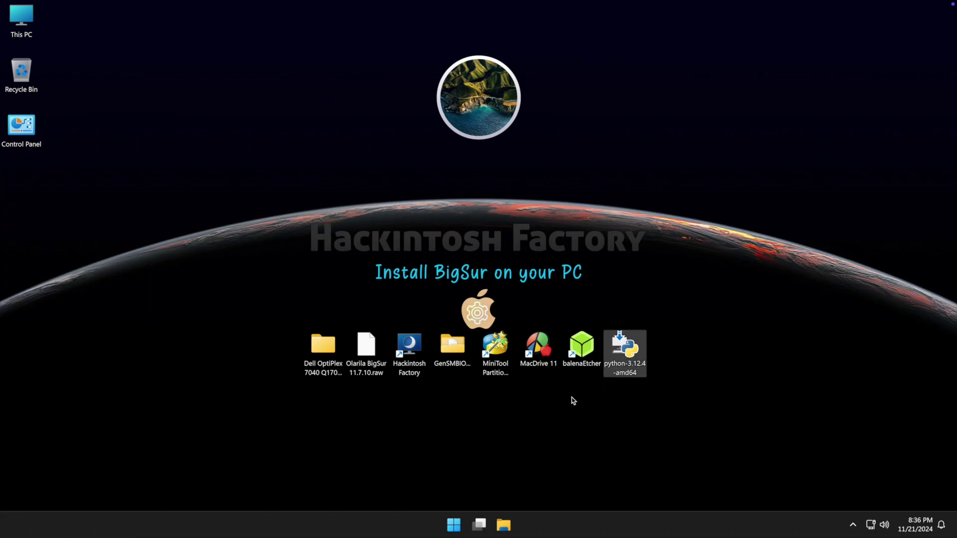
pyautogui.click(584, 367)
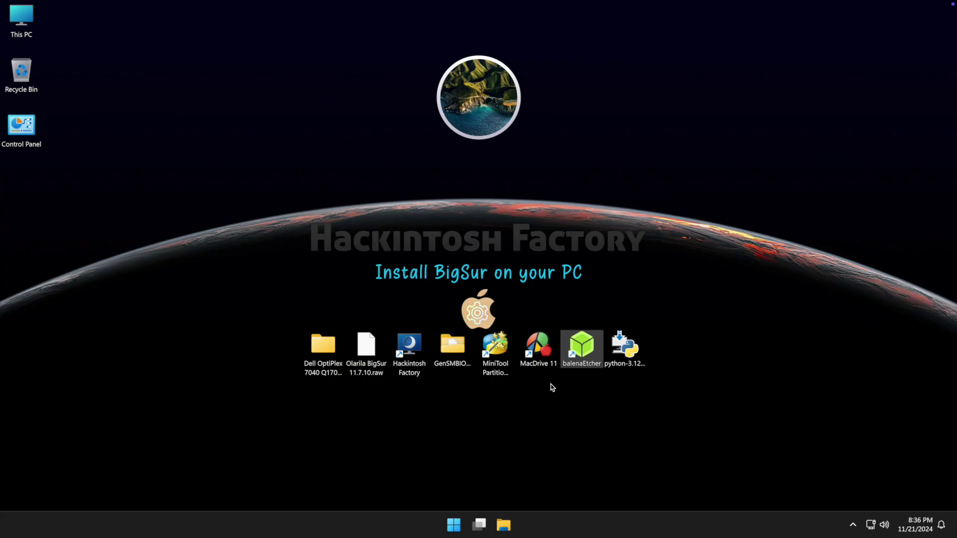
pyautogui.click(539, 360)
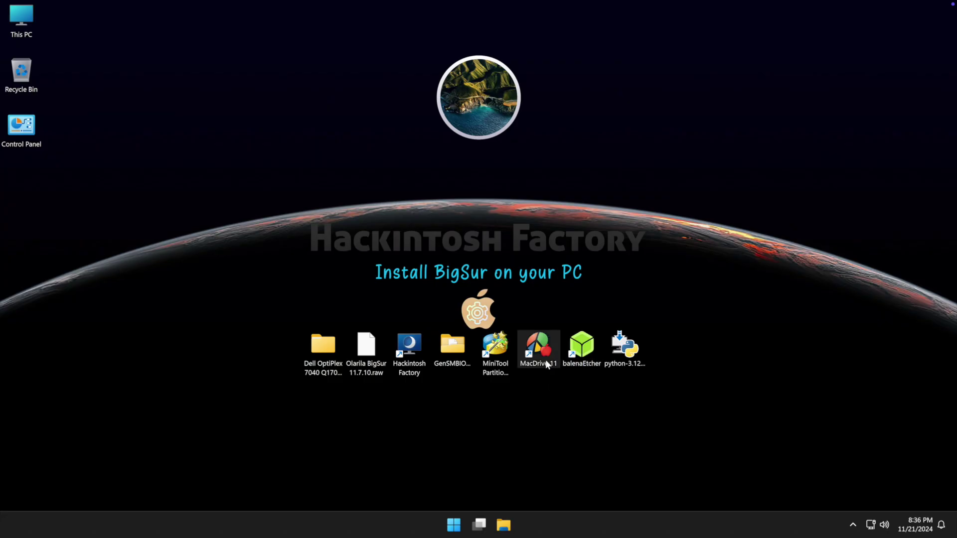
pyautogui.click(496, 372)
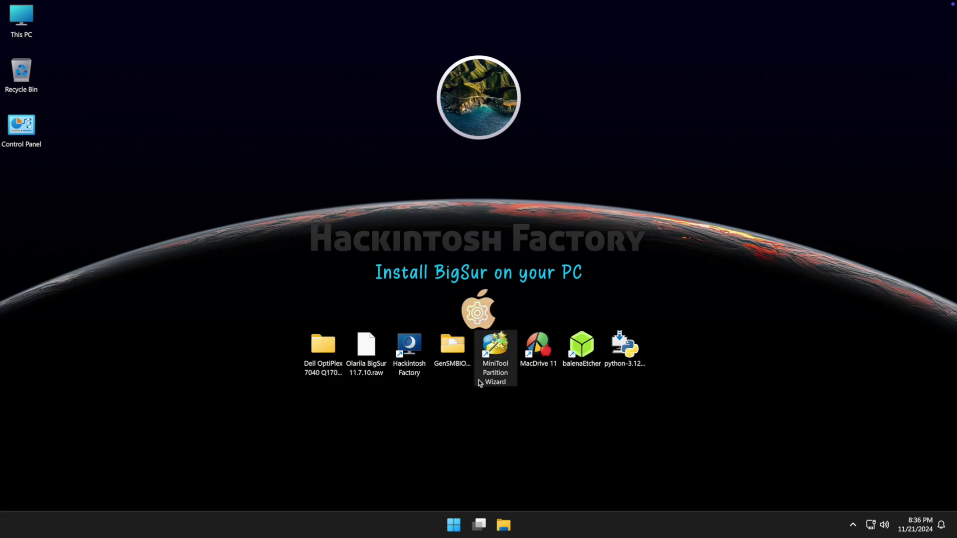
pyautogui.click(449, 370)
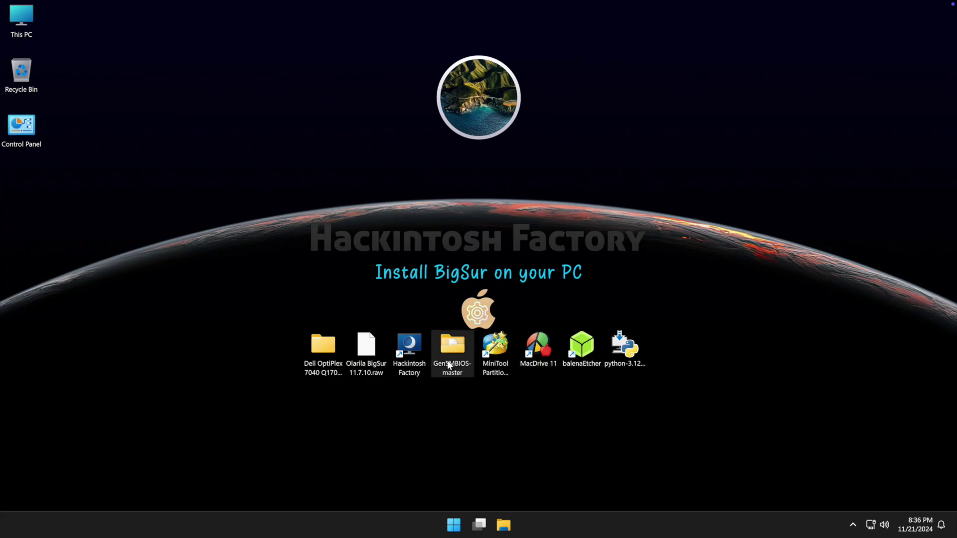
pyautogui.click(367, 375)
pyautogui.click(317, 376)
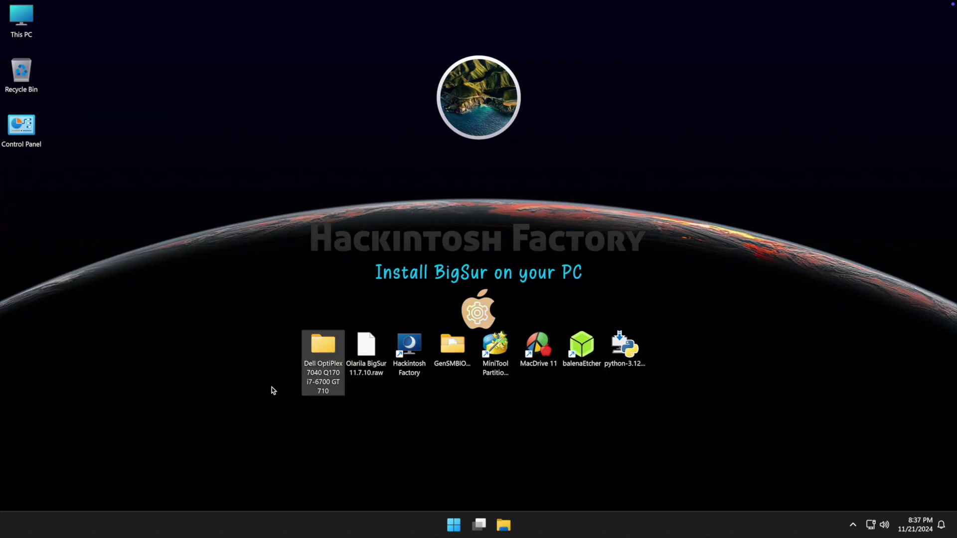
pyautogui.moveTo(273, 384); pyautogui.dragTo(668, 334)
pyautogui.click(675, 339)
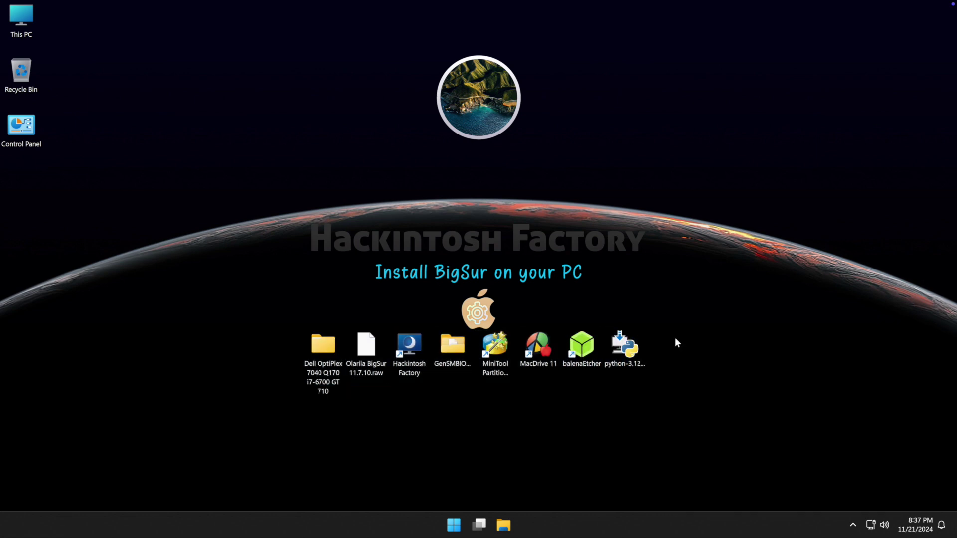
# Step: Launch balenaEtcher and load BigSur 11.7.10.raw from file as the source image
pyautogui.click(583, 343)
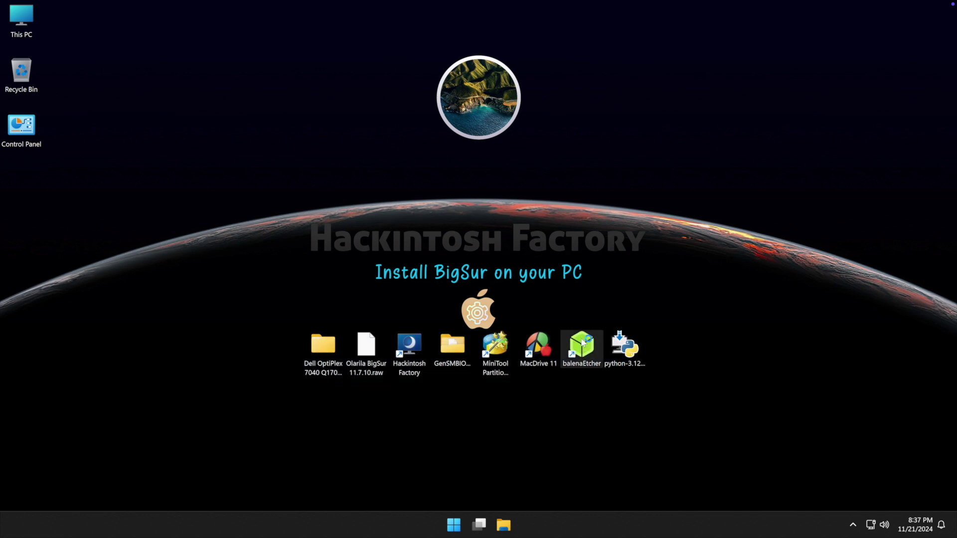
pyautogui.doubleClick(583, 343)
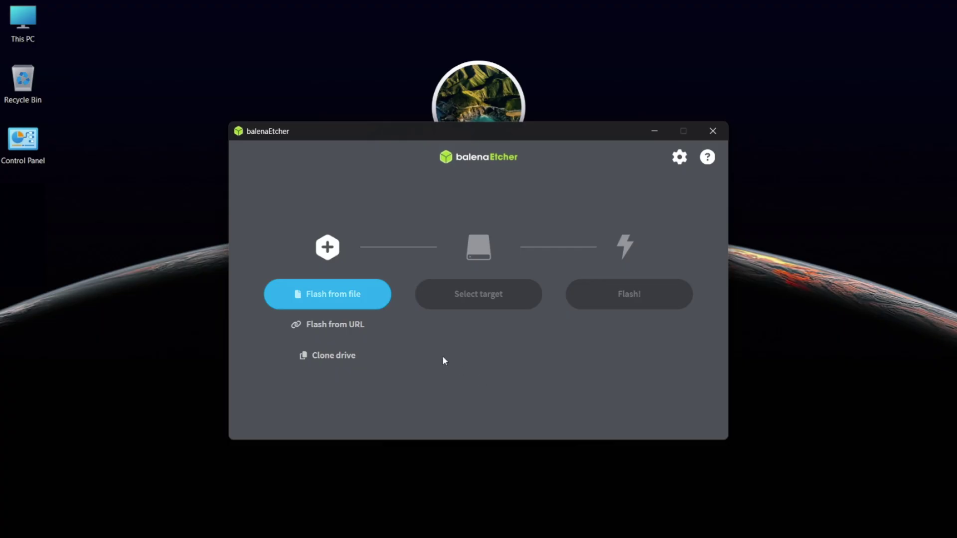
pyautogui.click(366, 302)
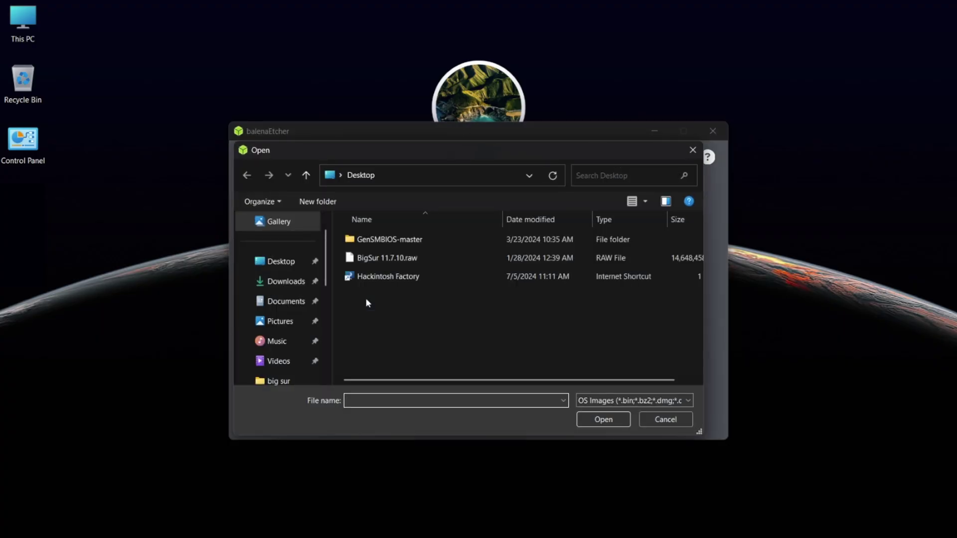
pyautogui.click(377, 263)
pyautogui.doubleClick(377, 264)
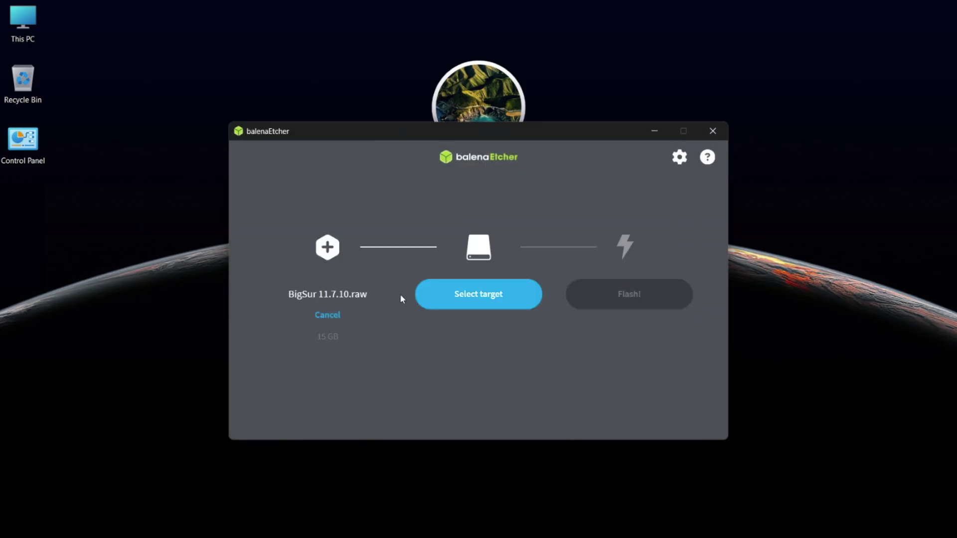
# Step: Choose the 30.8 GB USB SanDisk 3.2Gen1 drive as the flash target
pyautogui.click(485, 306)
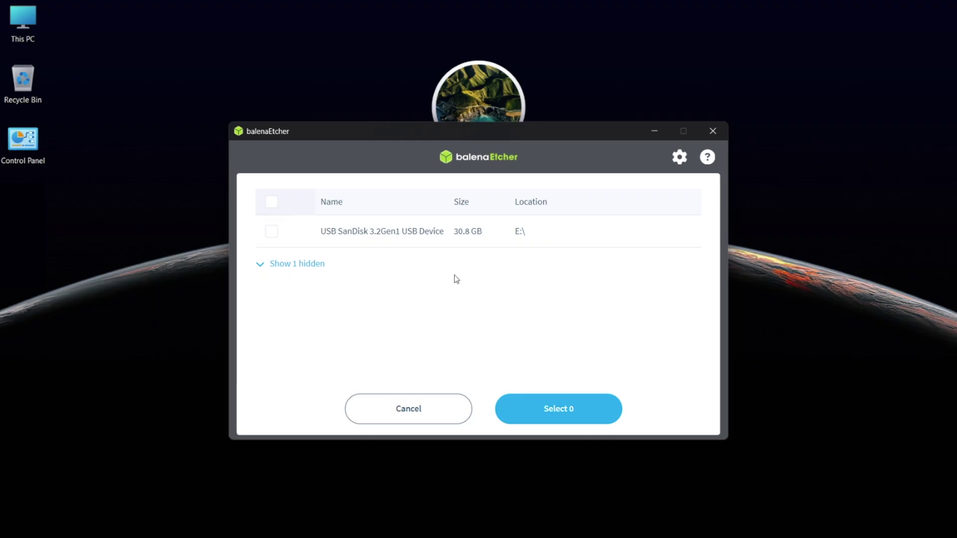
pyautogui.click(436, 243)
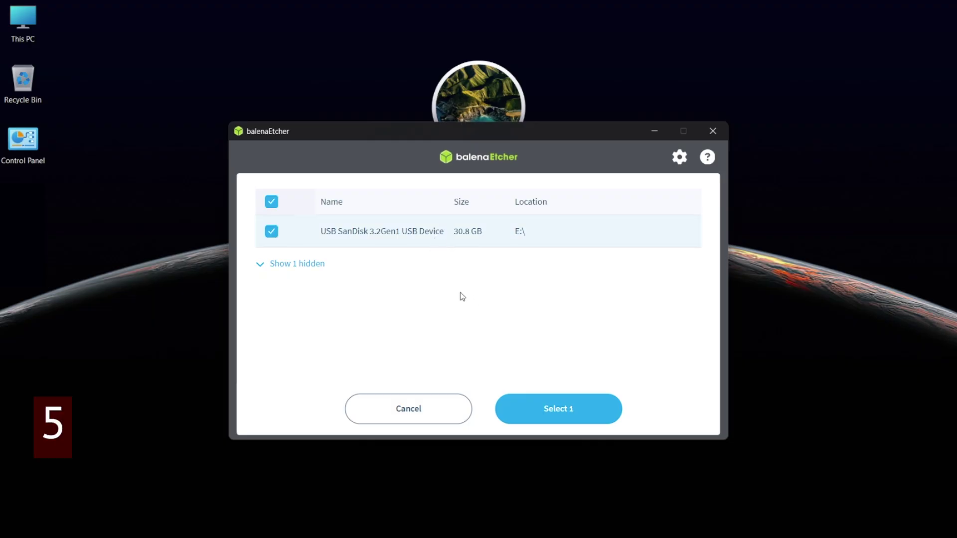
pyautogui.click(597, 409)
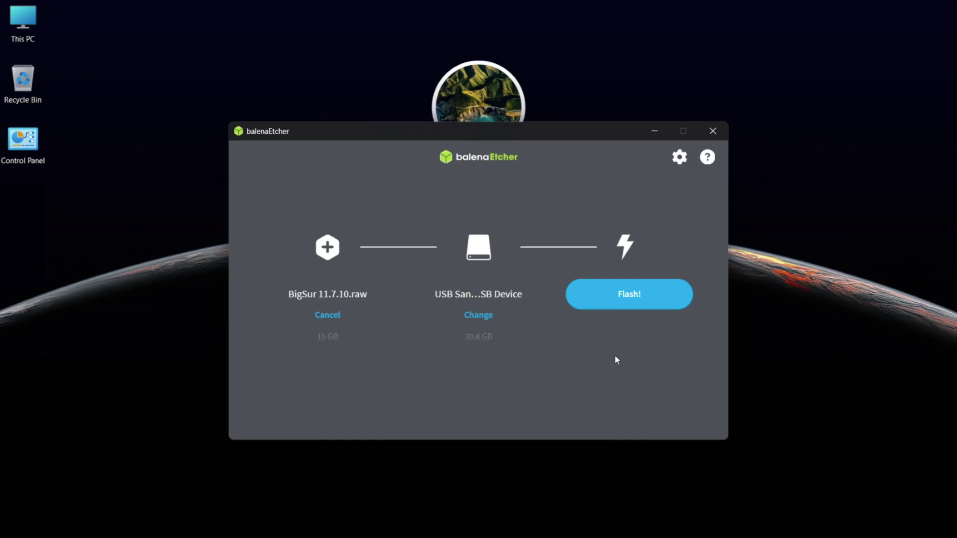
# Step: Flash the BigSur image to the SanDisk drive, then close balenaEtcher after Flash Completed
pyautogui.click(627, 302)
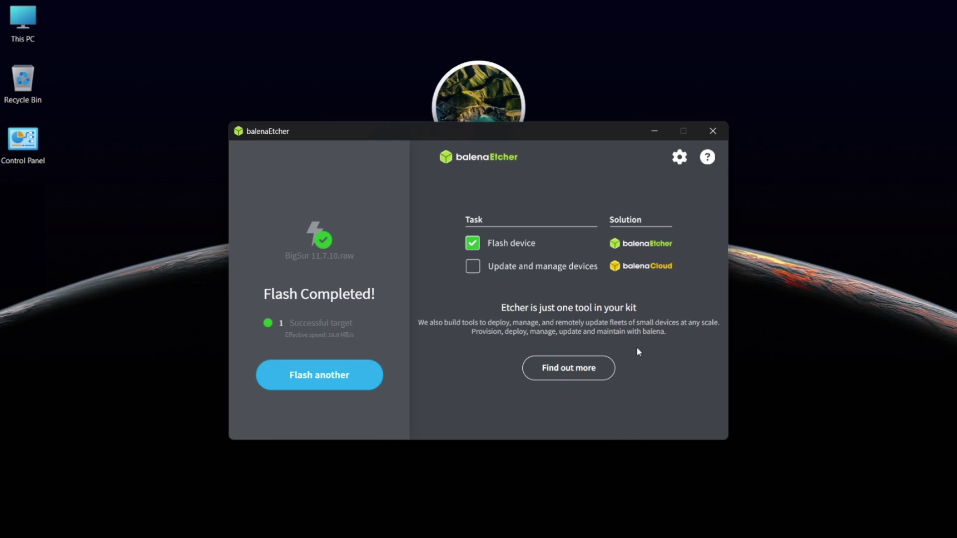
pyautogui.click(713, 133)
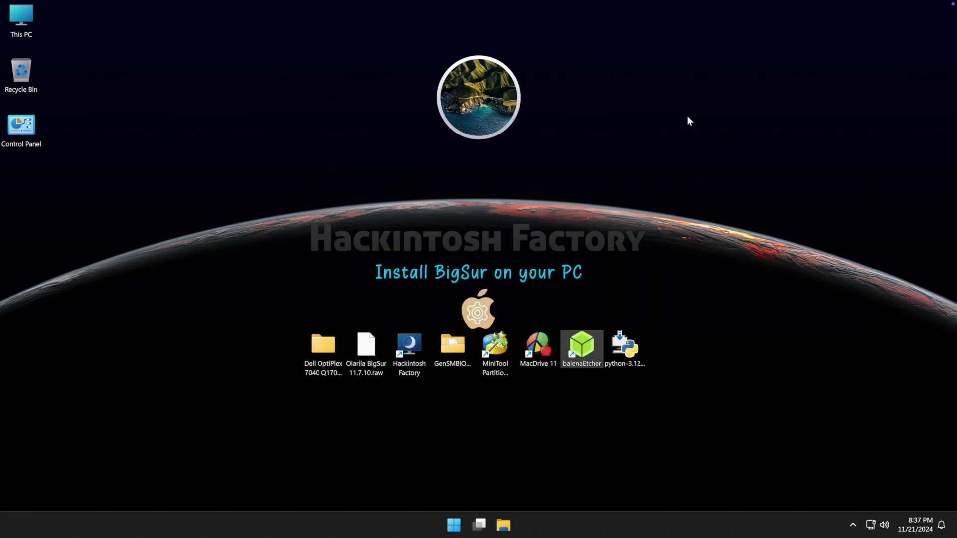
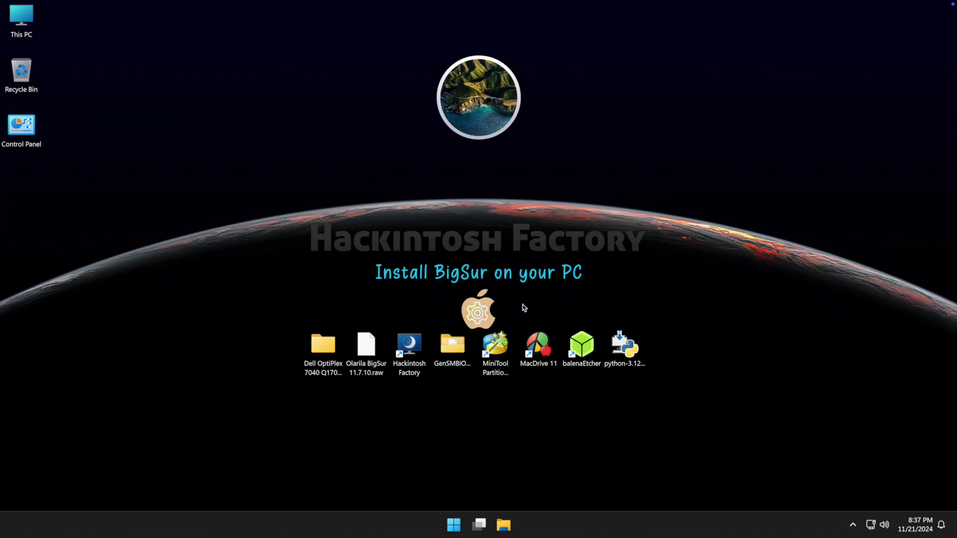
# Step: In MiniTool Partition Wizard, assign drive letter F to the USB stick's EFI partition on Disk 2
pyautogui.click(496, 348)
pyautogui.doubleClick(495, 345)
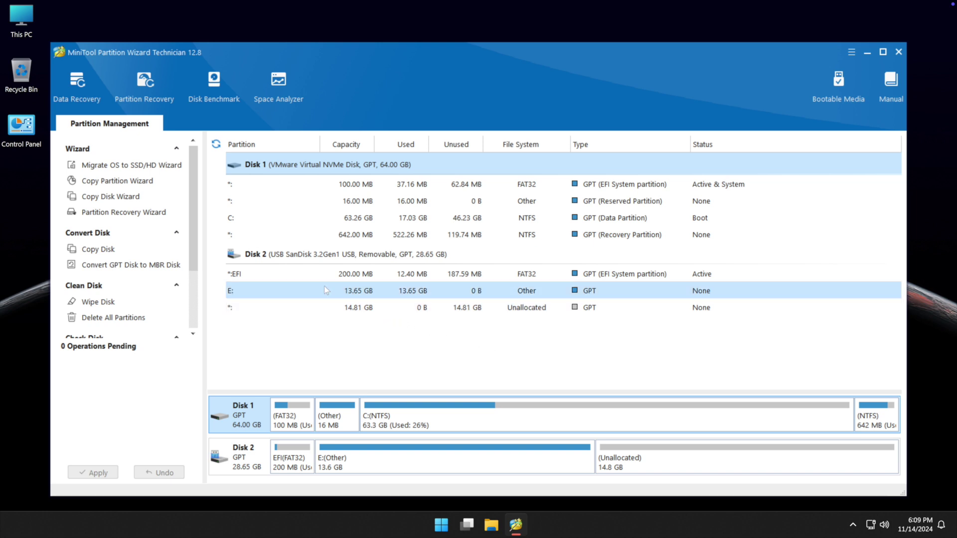
pyautogui.click(306, 277)
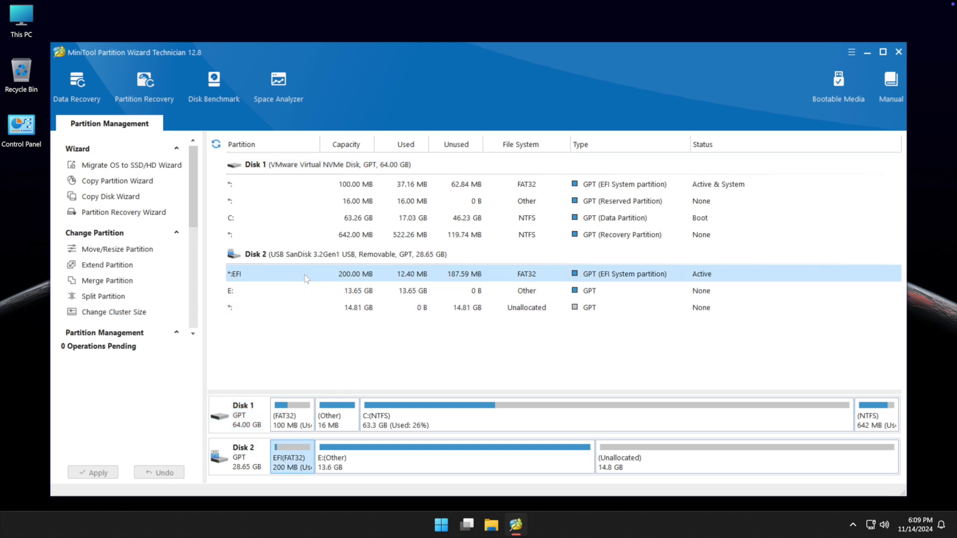
pyautogui.rightClick(307, 278)
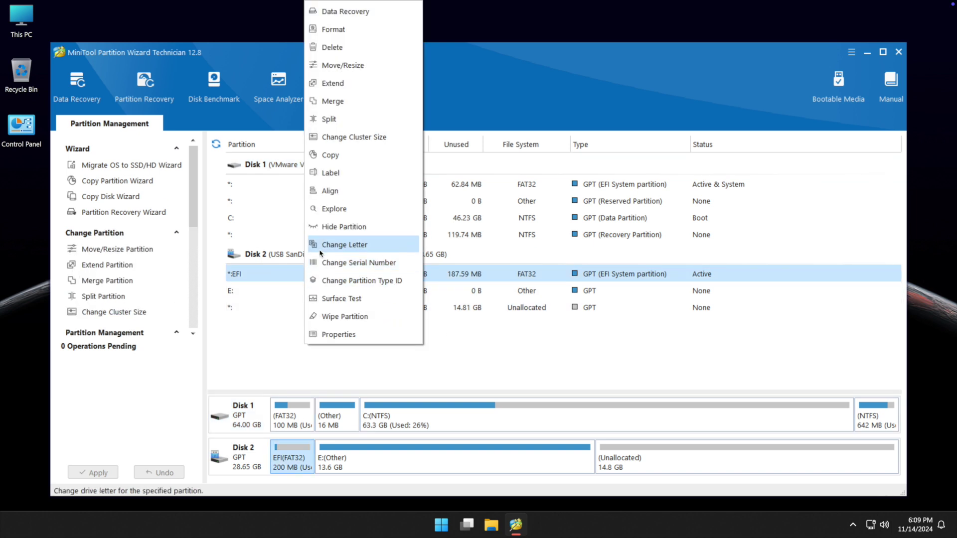
pyautogui.click(320, 246)
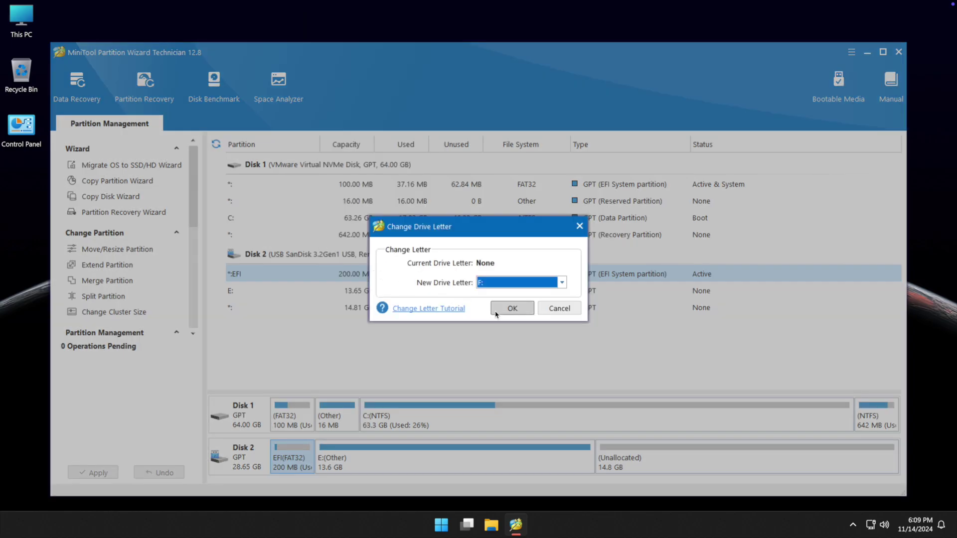
pyautogui.click(502, 311)
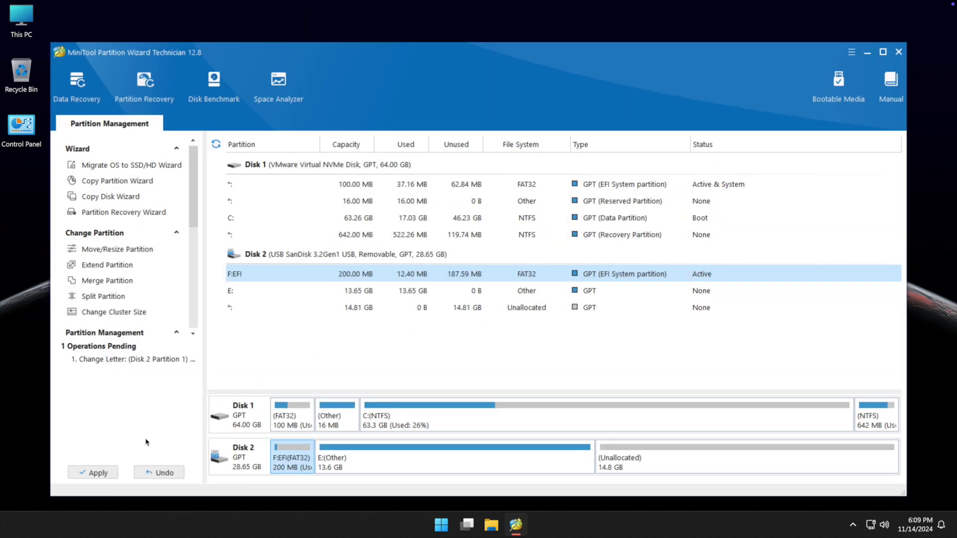
# Step: Apply the pending letter change, dismiss the success message and quit the partition manager
pyautogui.click(107, 472)
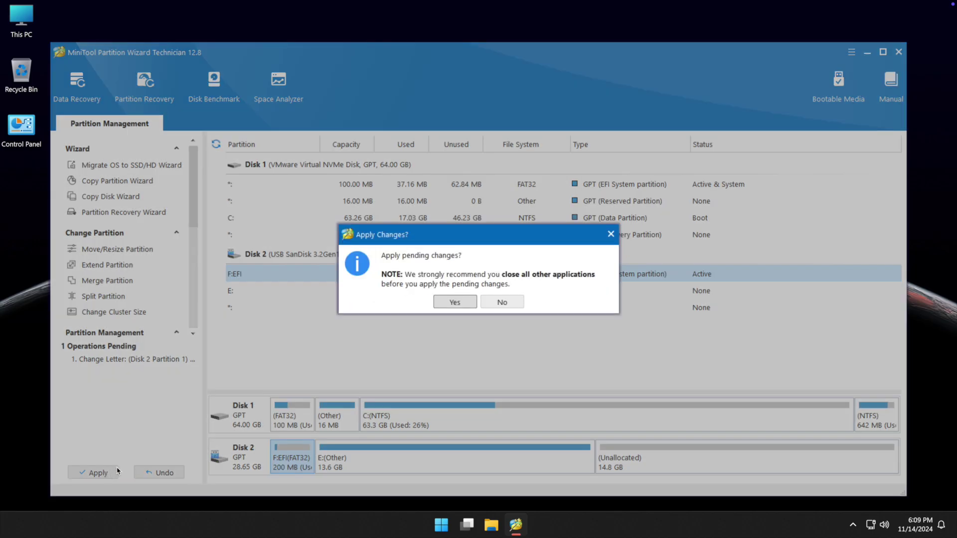
pyautogui.click(448, 304)
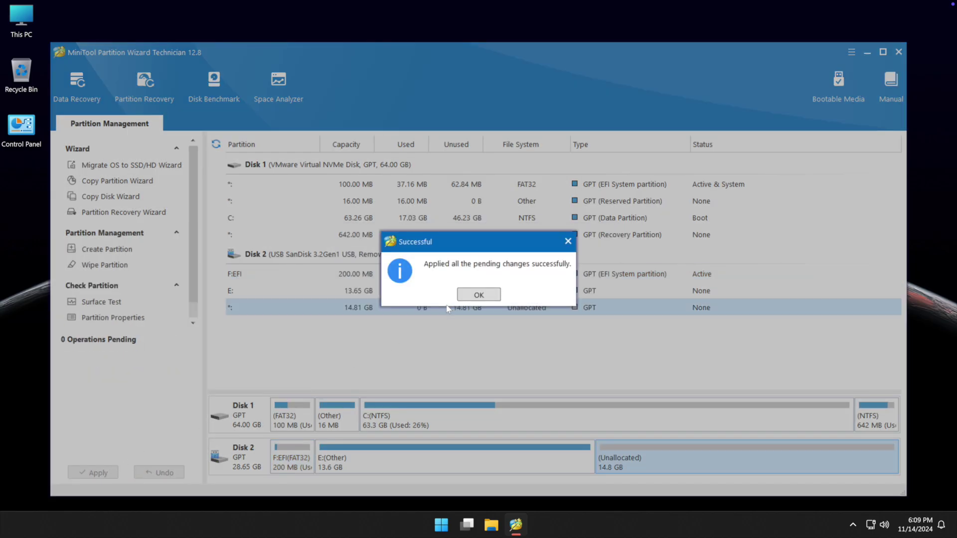
pyautogui.click(474, 297)
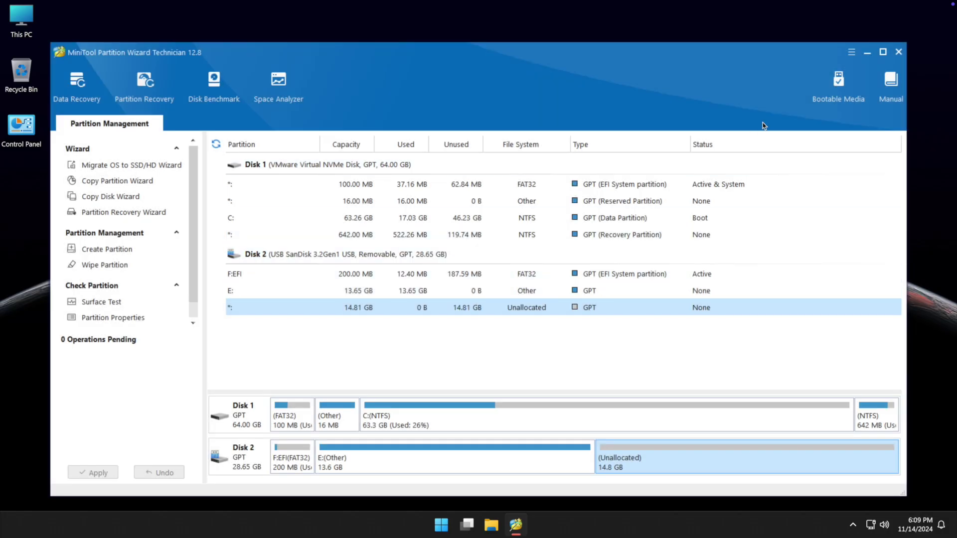
pyautogui.click(899, 52)
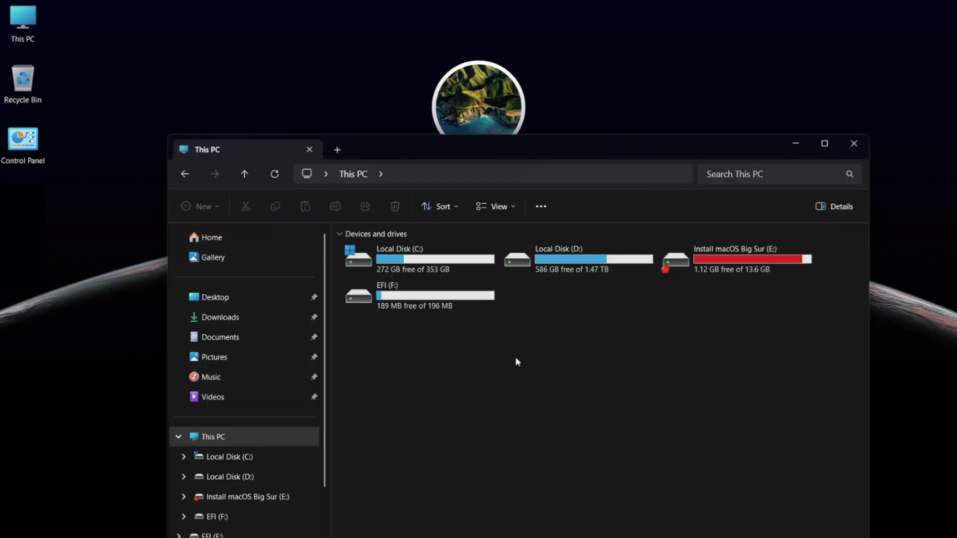
# Step: Try to open EFI (F:), continue past the access prompt and reach its security settings
pyautogui.doubleClick(433, 294)
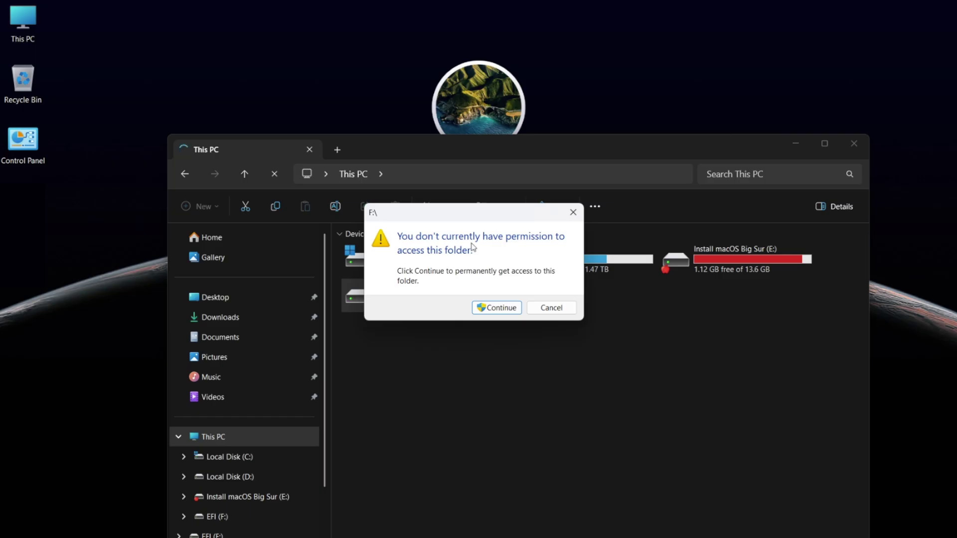
pyautogui.click(502, 309)
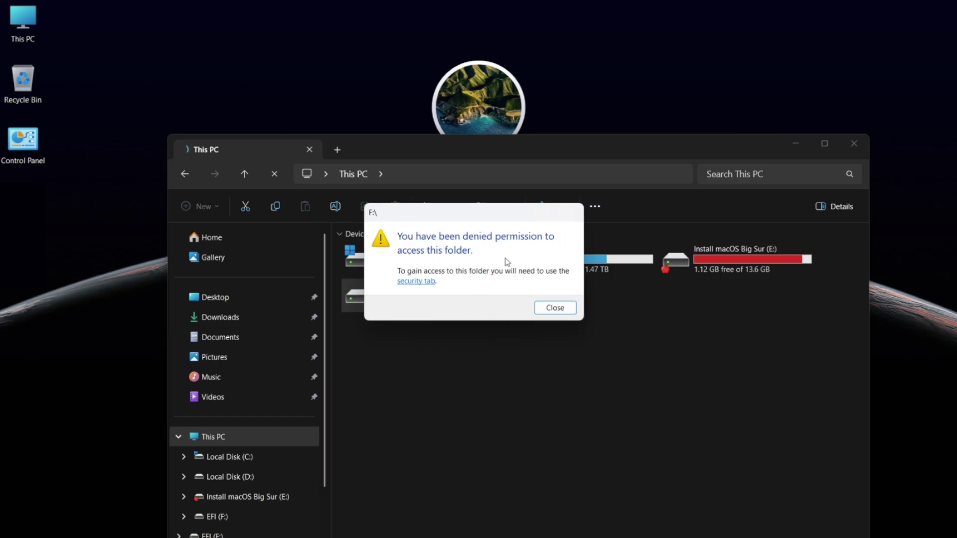
pyautogui.click(420, 283)
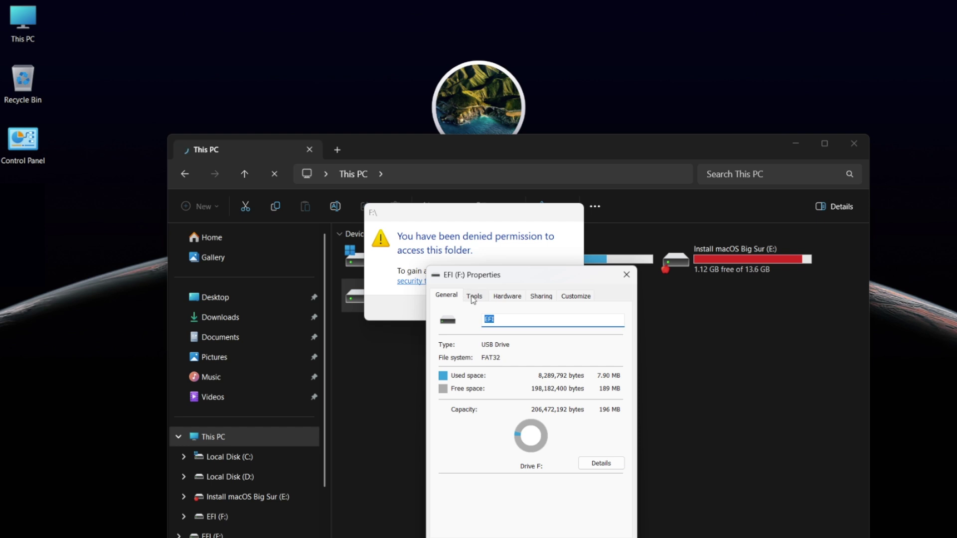
# Step: Browse the Hardware, Customize and General tabs of the drive's Properties, then close Properties and the access-denied message
pyautogui.click(511, 298)
pyautogui.click(576, 296)
pyautogui.click(447, 296)
pyautogui.click(626, 275)
pyautogui.click(555, 308)
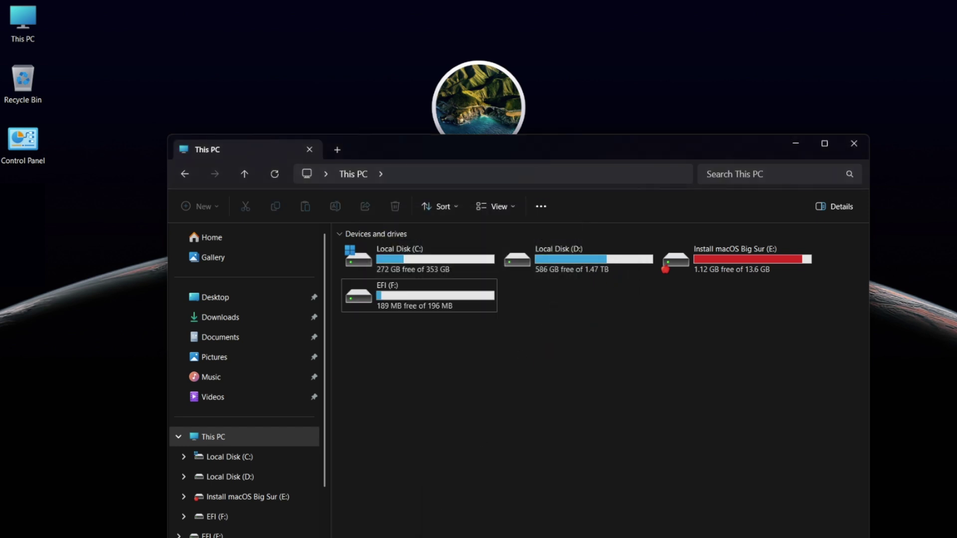
pyautogui.press('super')
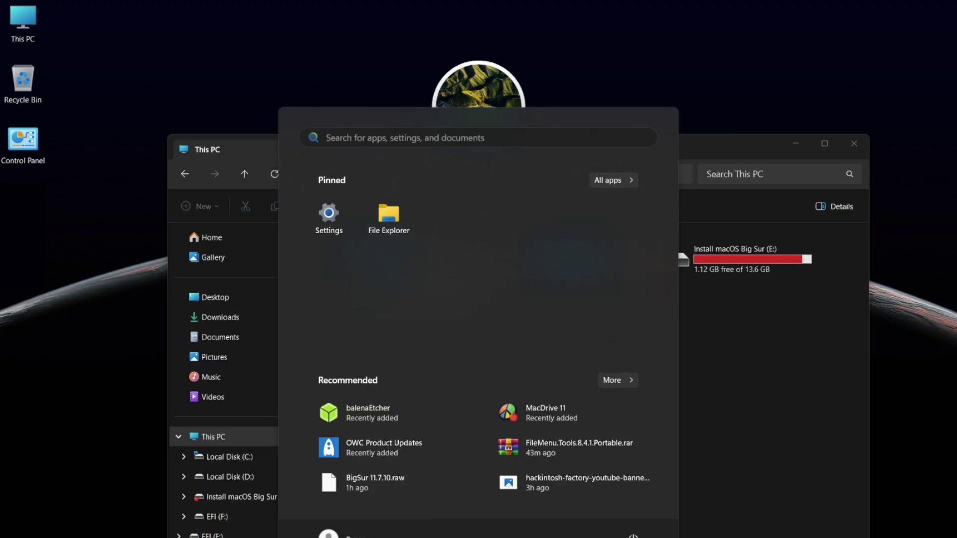
# Step: Launch Edit group policy from a Start search for 'gr'
pyautogui.write('gr')
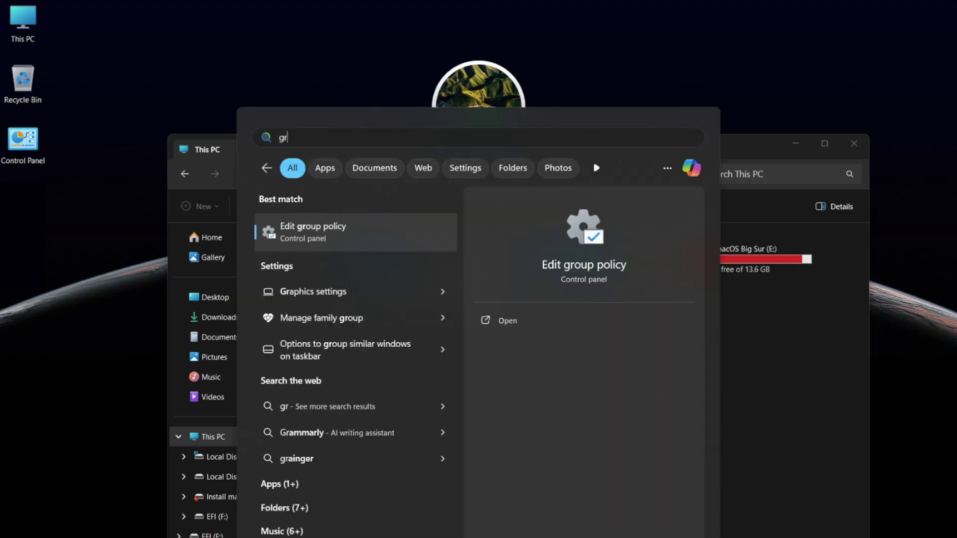
pyautogui.press('Return')
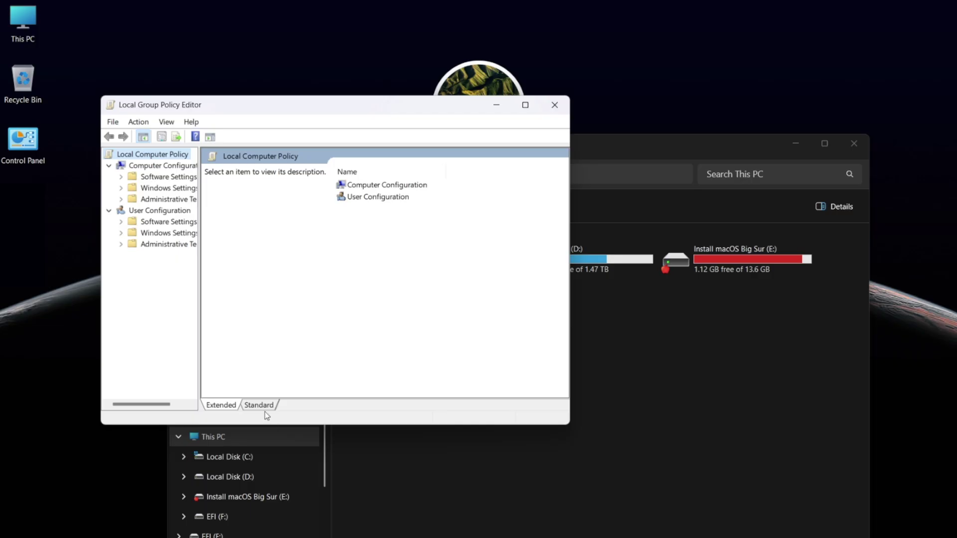
pyautogui.moveTo(203, 379); pyautogui.dragTo(243, 384)
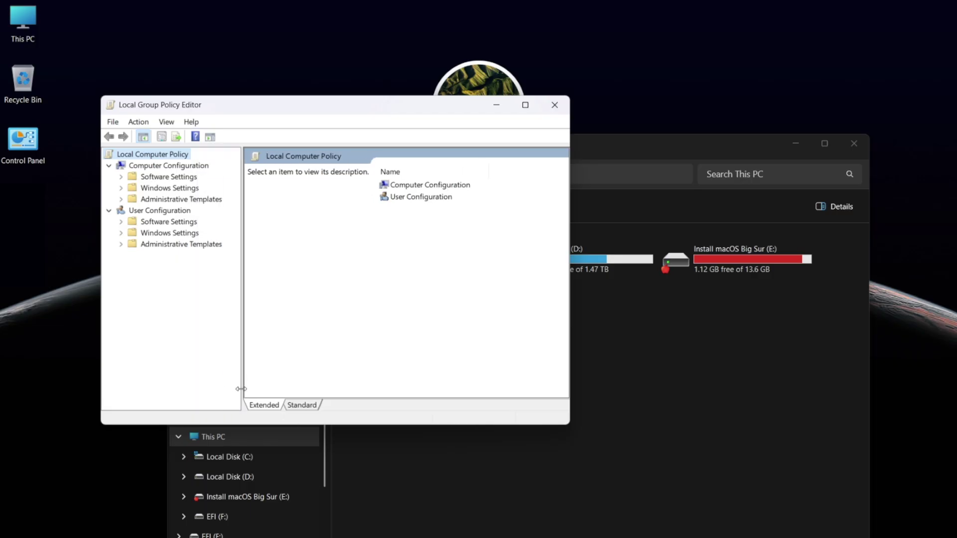
# Step: Expand Windows Settings > Security Settings > Local Policies and display the Security Options list
pyautogui.click(121, 189)
pyautogui.click(133, 234)
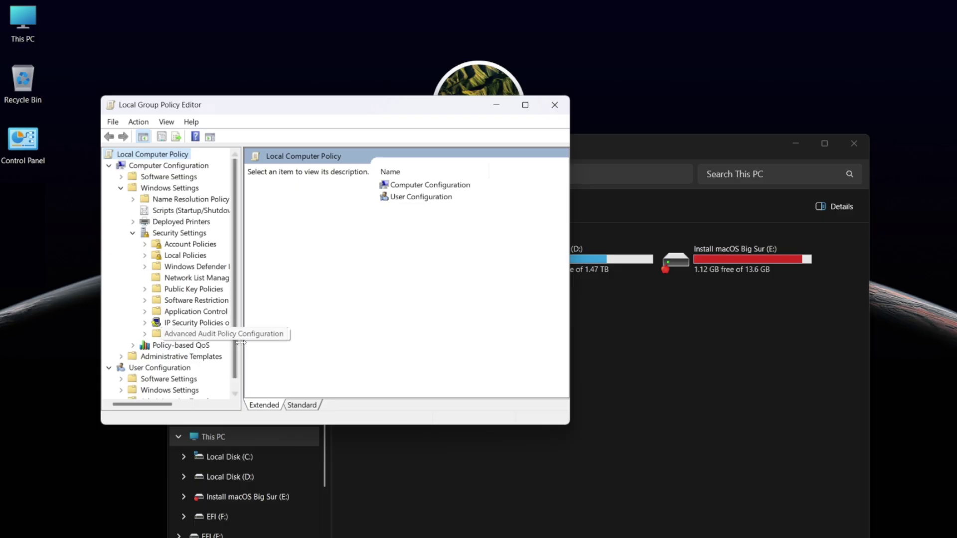
pyautogui.moveTo(241, 342); pyautogui.dragTo(298, 343)
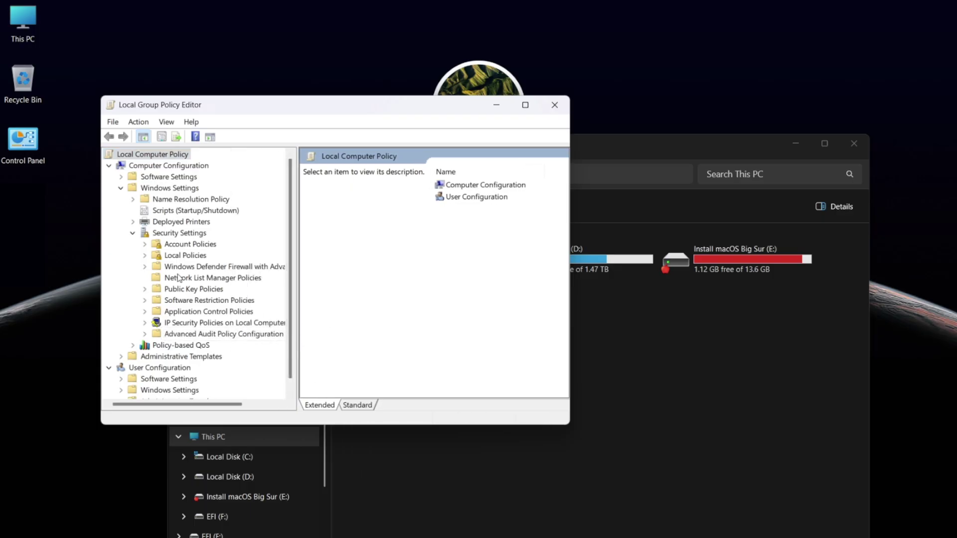
pyautogui.click(145, 256)
pyautogui.click(178, 290)
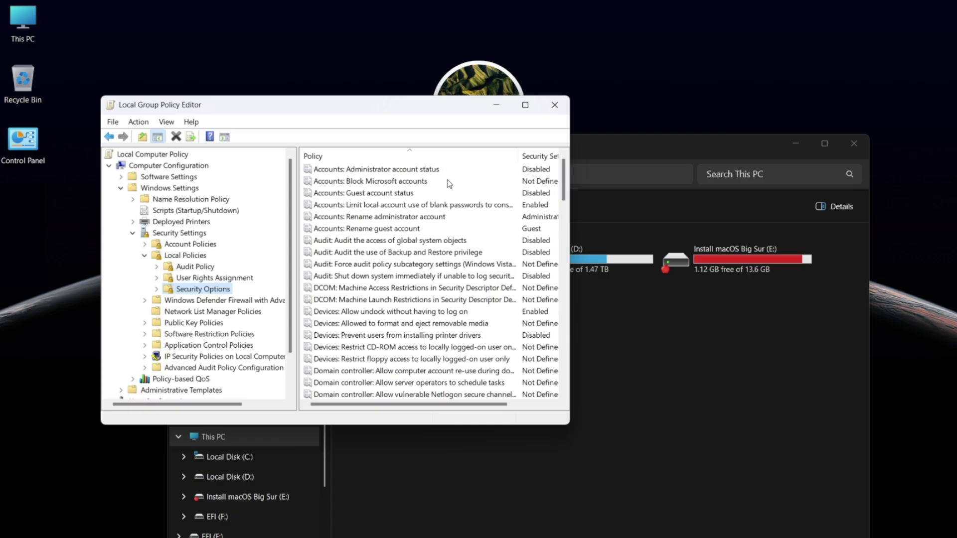
pyautogui.moveTo(569, 424); pyautogui.dragTo(682, 501)
pyautogui.scroll(-20, 543, 413)
pyautogui.scroll(-6, 544, 414)
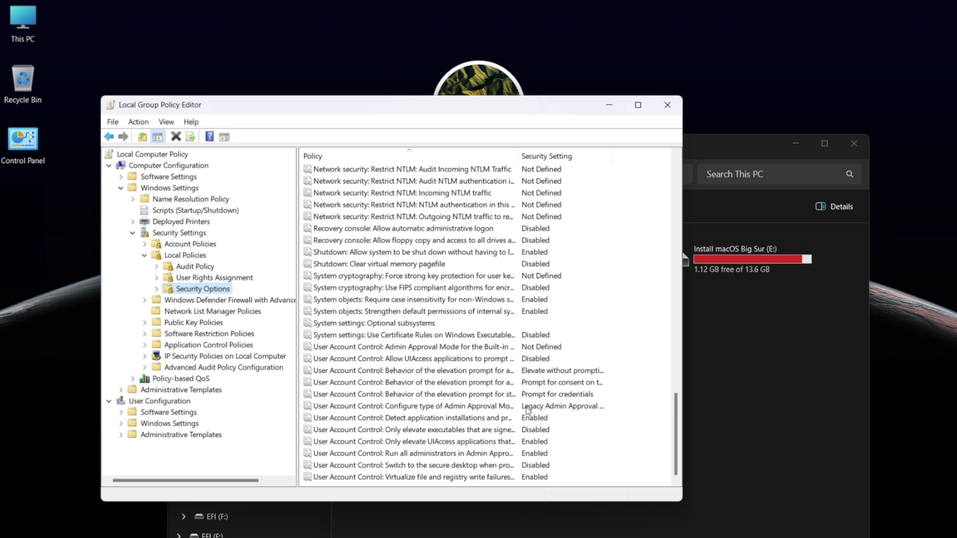
# Step: Set the Admin Approval Mode policy for the built-in Administrator account to Disabled
pyautogui.click(443, 348)
pyautogui.doubleClick(443, 349)
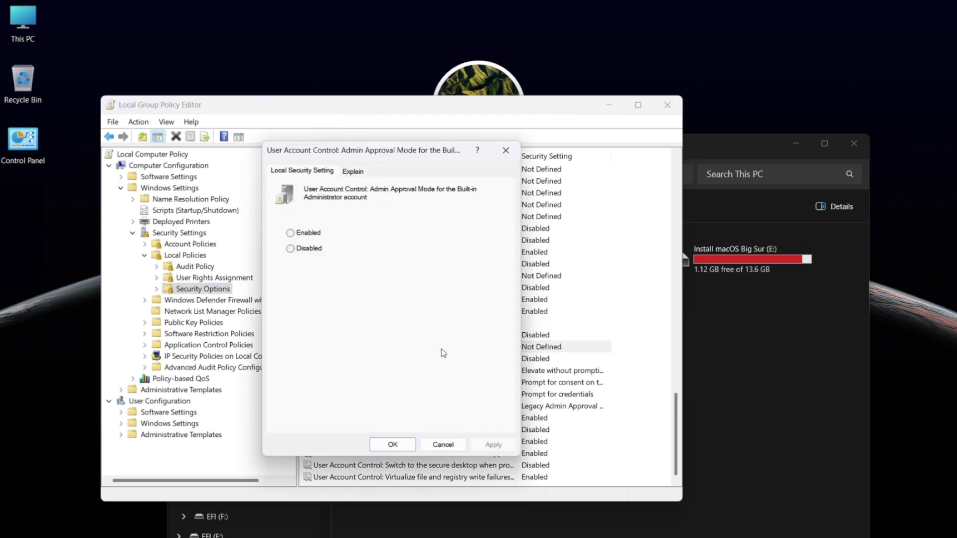
pyautogui.click(307, 251)
pyautogui.click(393, 444)
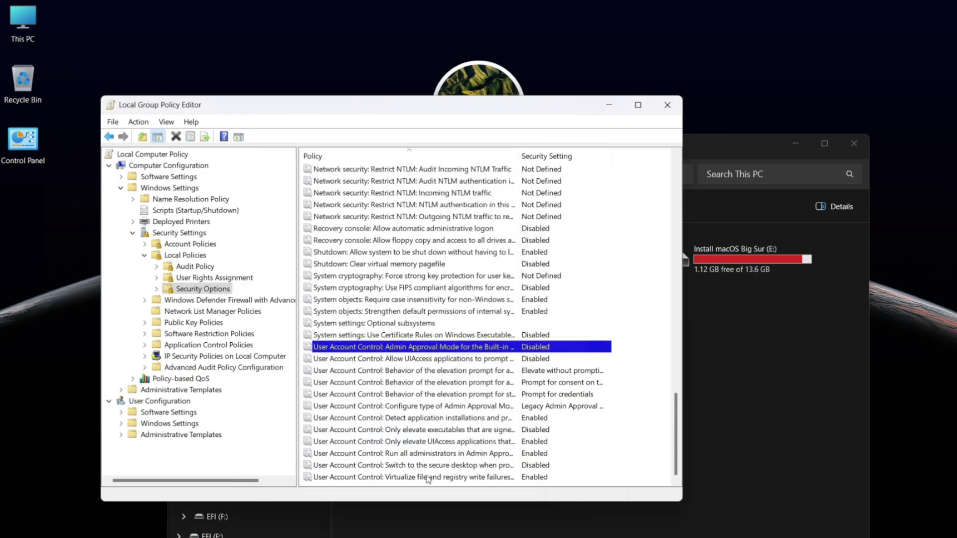
# Step: Disable 'Run all administrators in Admin Approval Mode' and accept restarting the computer now
pyautogui.click(417, 455)
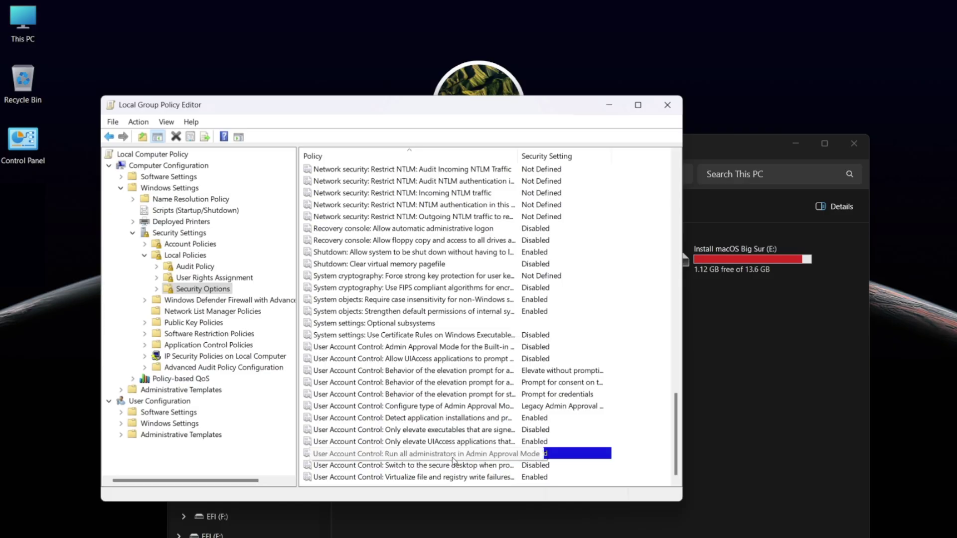
pyautogui.doubleClick(568, 456)
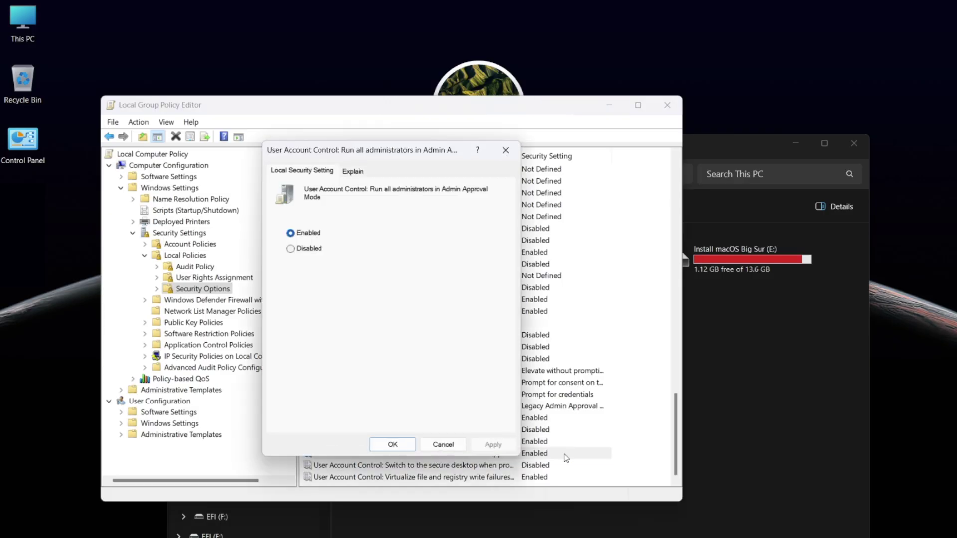
pyautogui.click(290, 248)
pyautogui.click(393, 445)
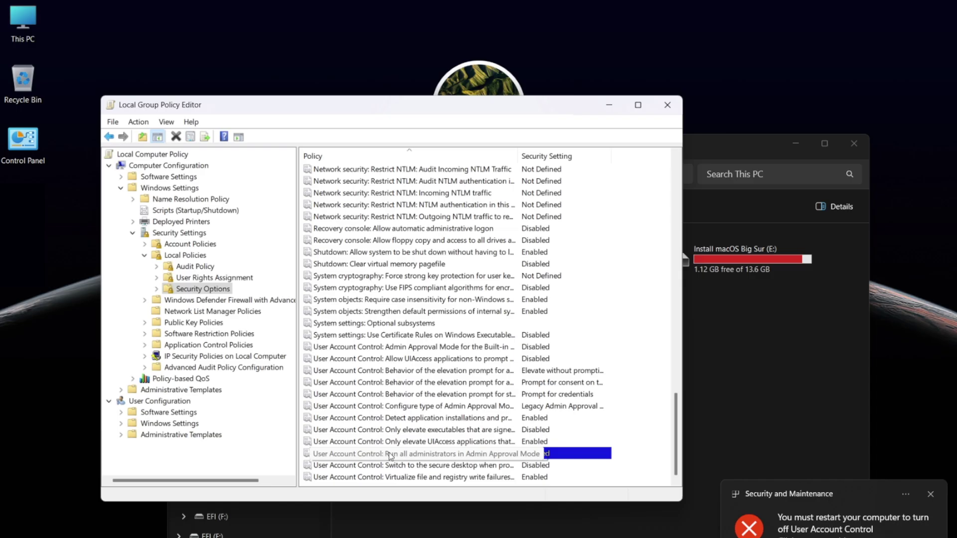
pyautogui.click(829, 535)
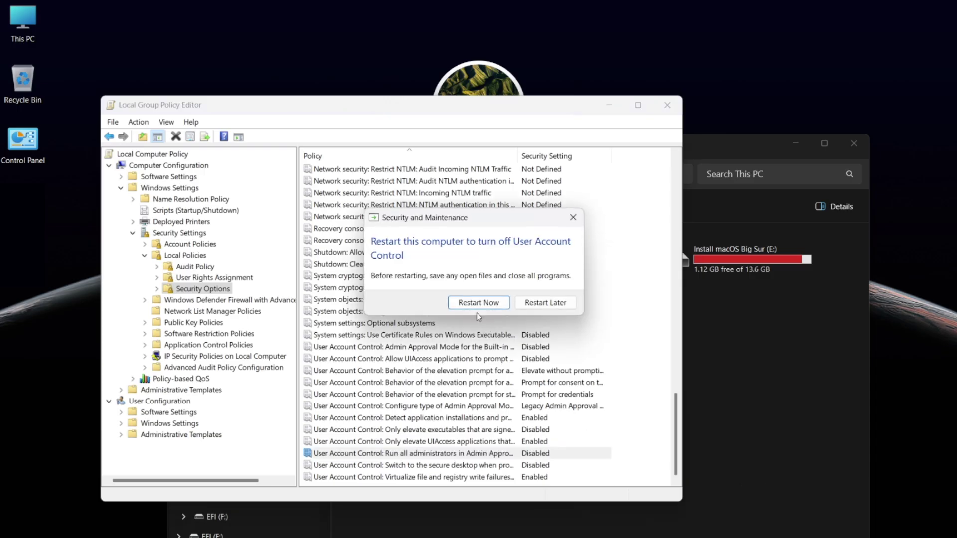
pyautogui.click(503, 305)
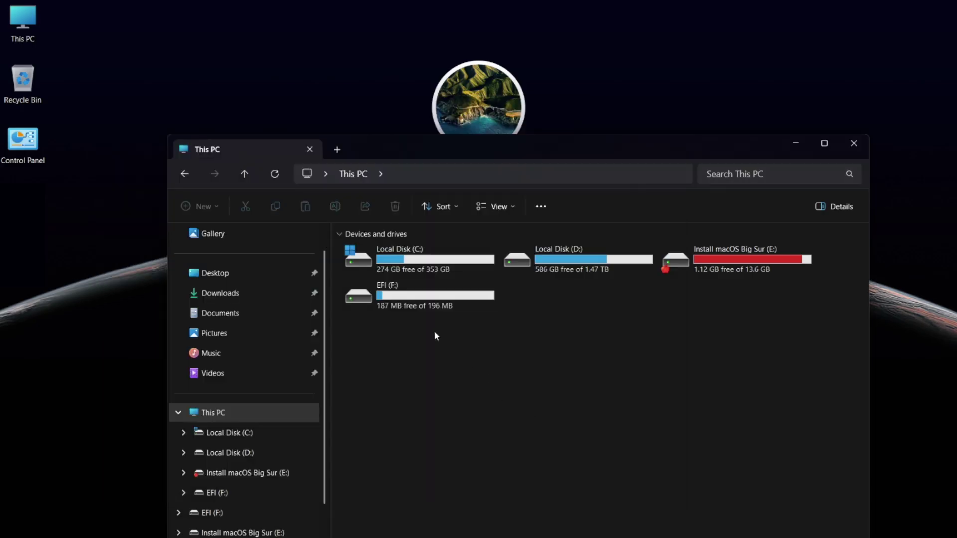
# Step: Look inside EFI (F:) and Install macOS Big Sur (E:), returning to This PC after each
pyautogui.doubleClick(385, 301)
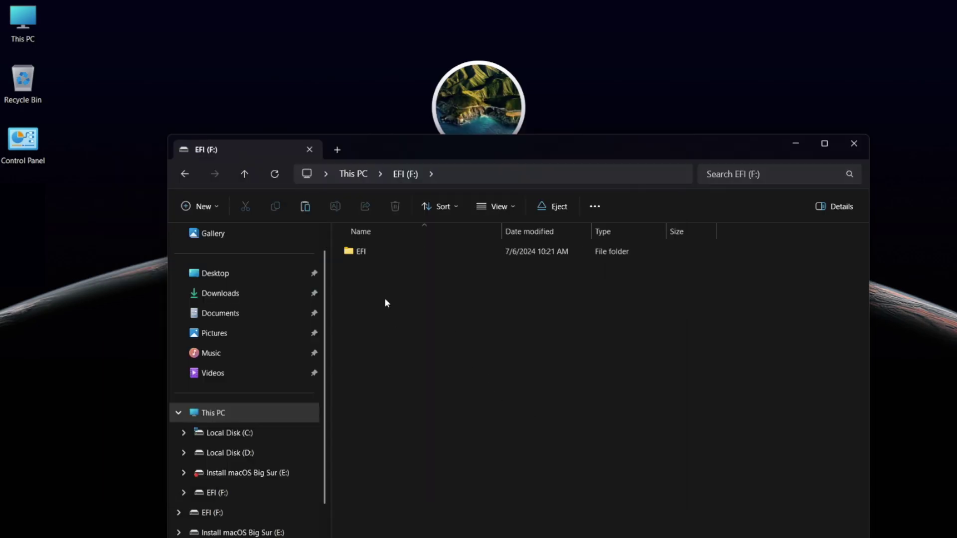
pyautogui.hotkey('alt', 'Left')
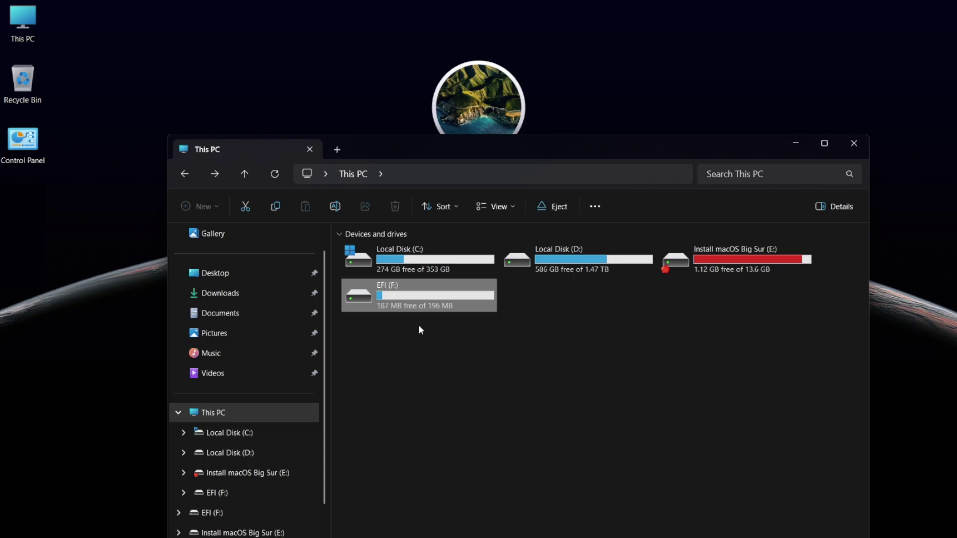
pyautogui.doubleClick(691, 265)
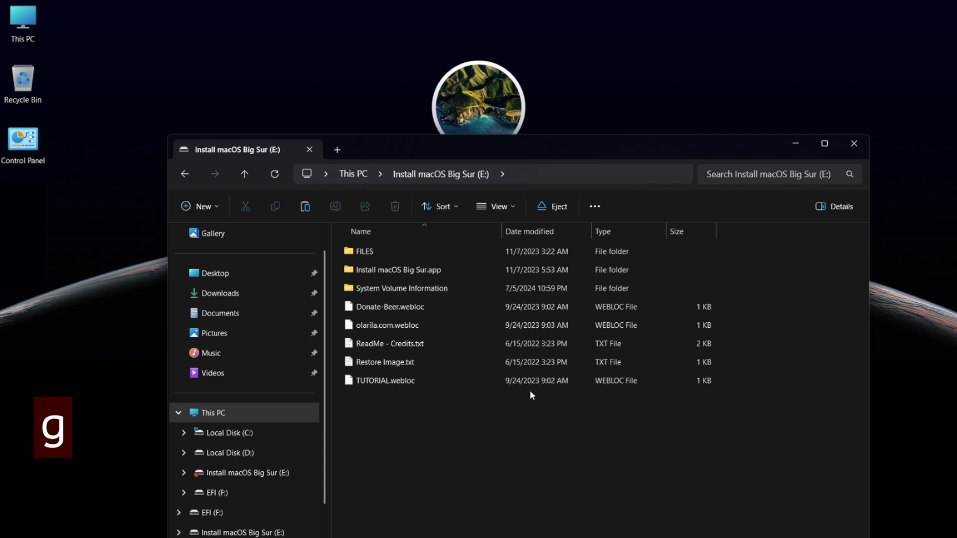
pyautogui.hotkey('alt', 'Left')
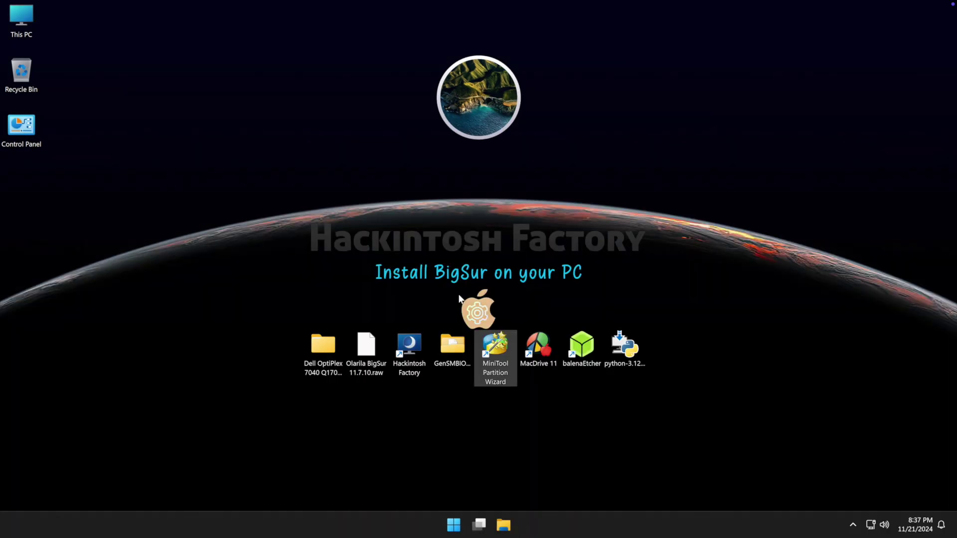
# Step: Copy the EFI folder from the Dell OptiPlex 7040 Q170 i7-6700 GT 710 folder and go to EFI (F:)
pyautogui.click(333, 348)
pyautogui.doubleClick(326, 346)
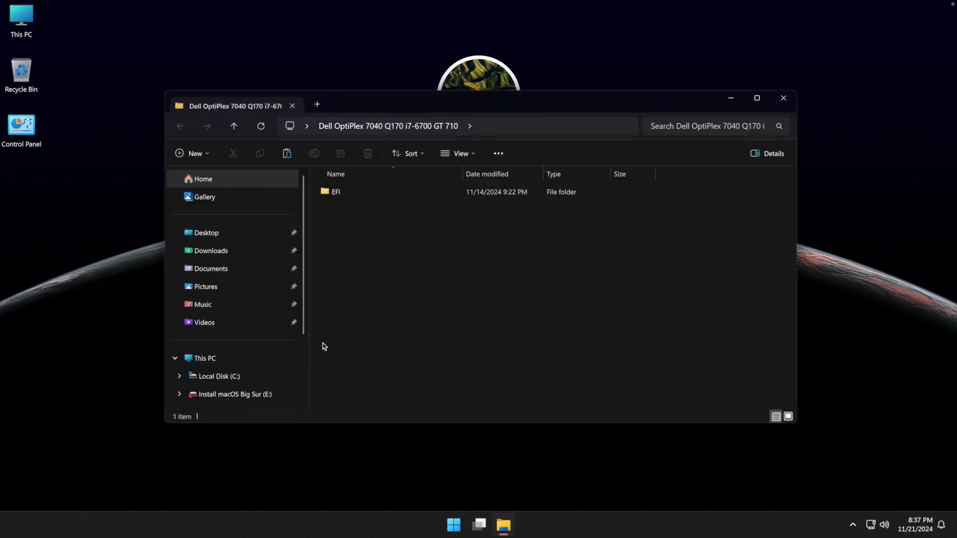
pyautogui.click(344, 196)
pyautogui.rightClick(345, 195)
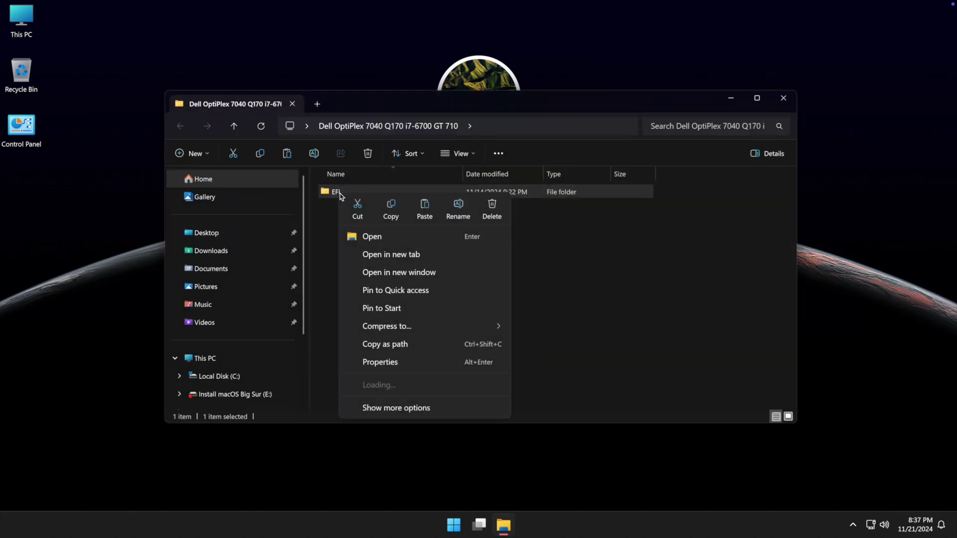
pyautogui.click(391, 210)
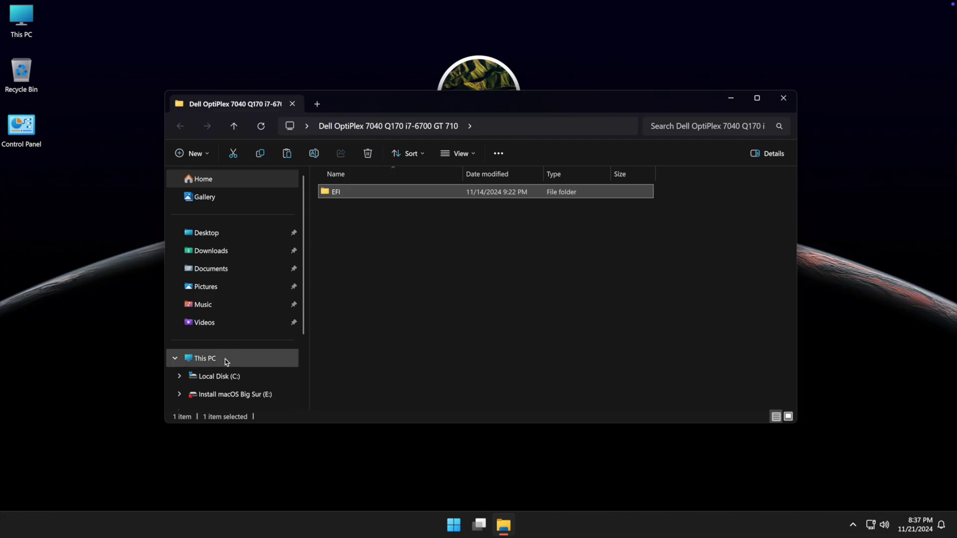
pyautogui.scroll(-3, 214, 362)
pyautogui.click(205, 337)
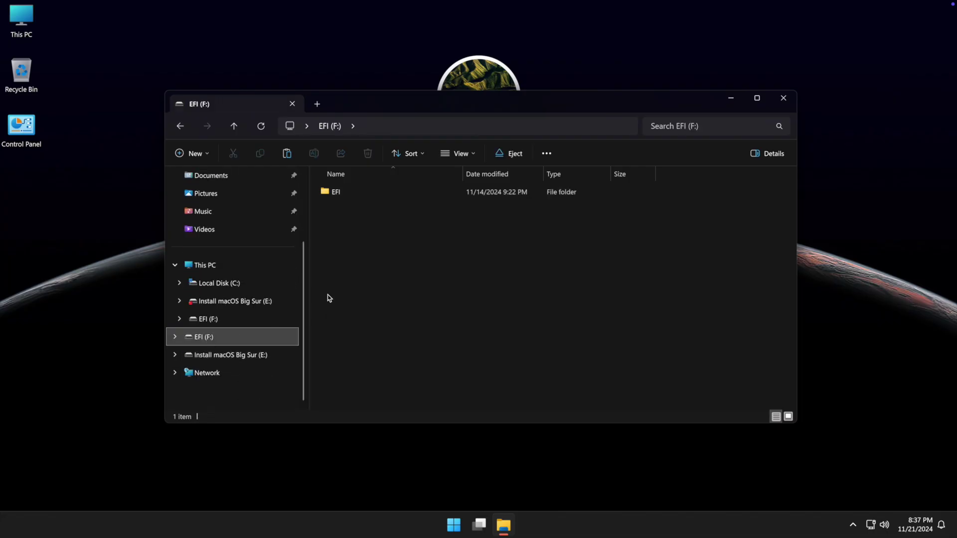
# Step: Permanently delete the old EFI folder on F: and paste the Dell OptiPlex EFI folder in its place
pyautogui.click(364, 194)
pyautogui.press('Delete')
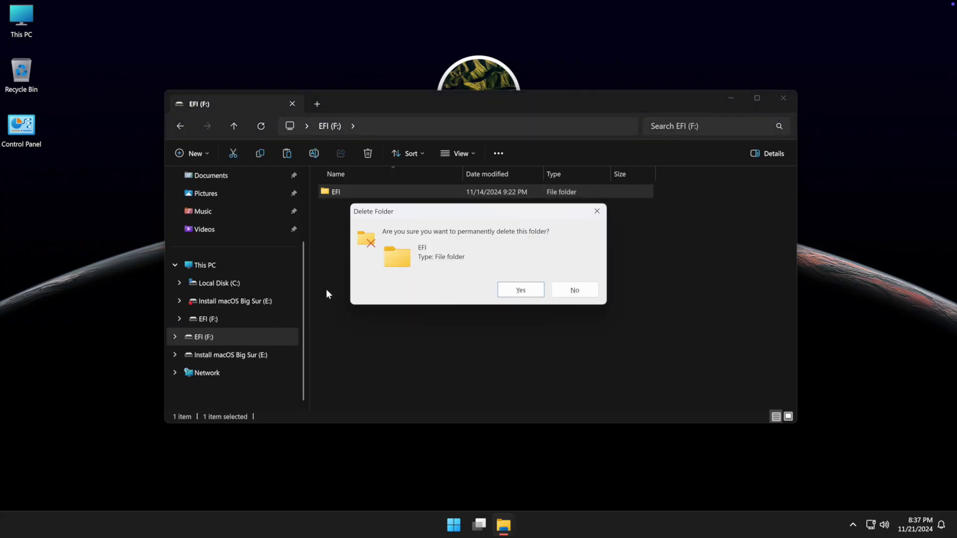
pyautogui.press('Return')
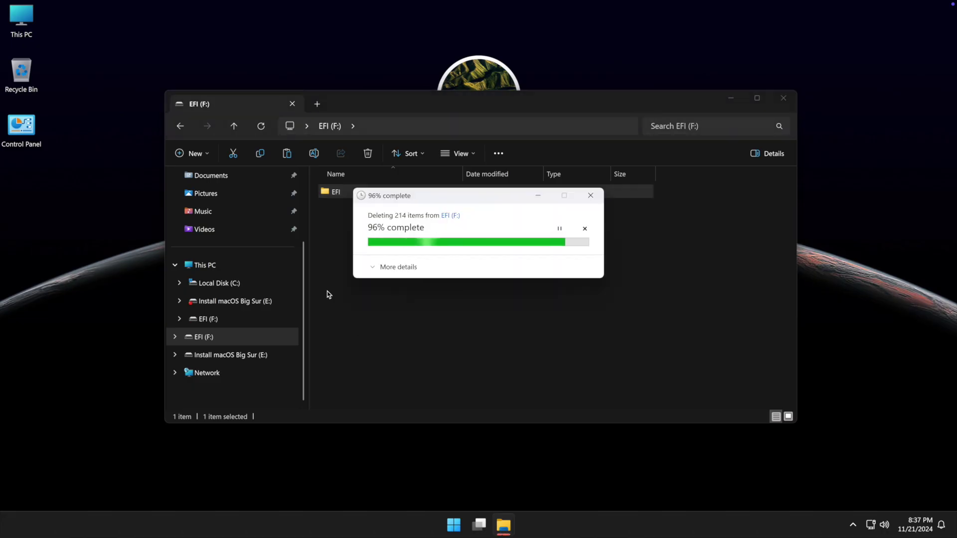
pyautogui.rightClick(326, 291)
pyautogui.click(342, 304)
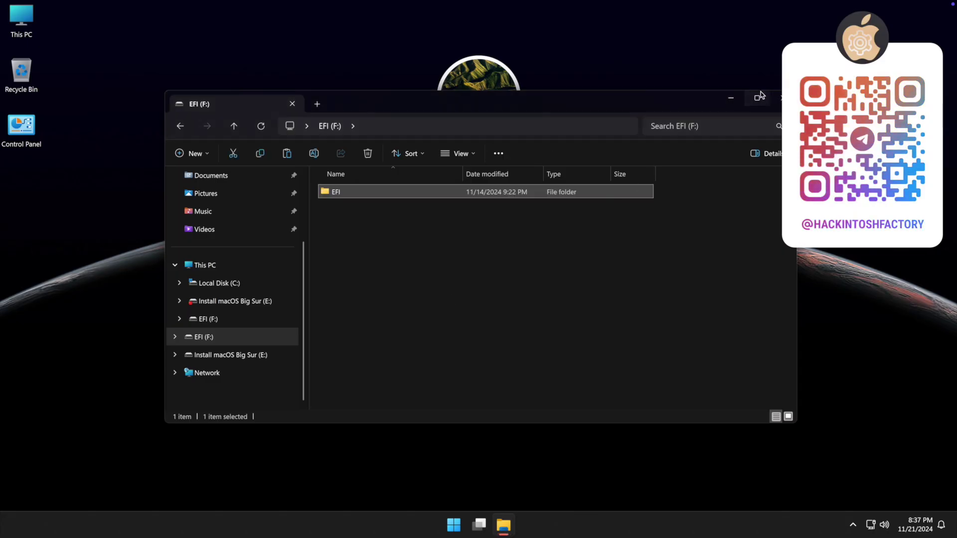
# Step: Run GenSMBIOS.bat from the GenSMBIOS-master folder and choose option 1 to install MacSerial
pyautogui.click(782, 98)
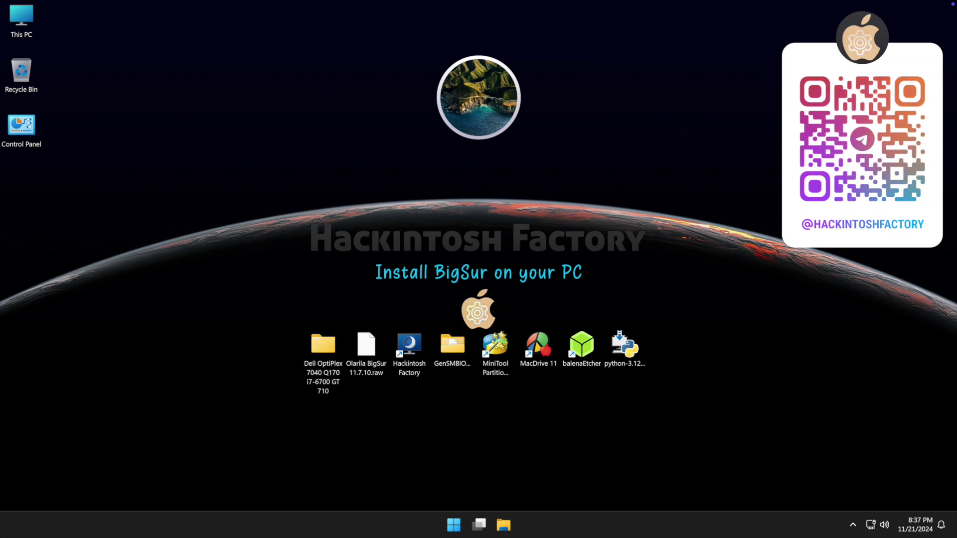
pyautogui.click(454, 348)
pyautogui.doubleClick(452, 344)
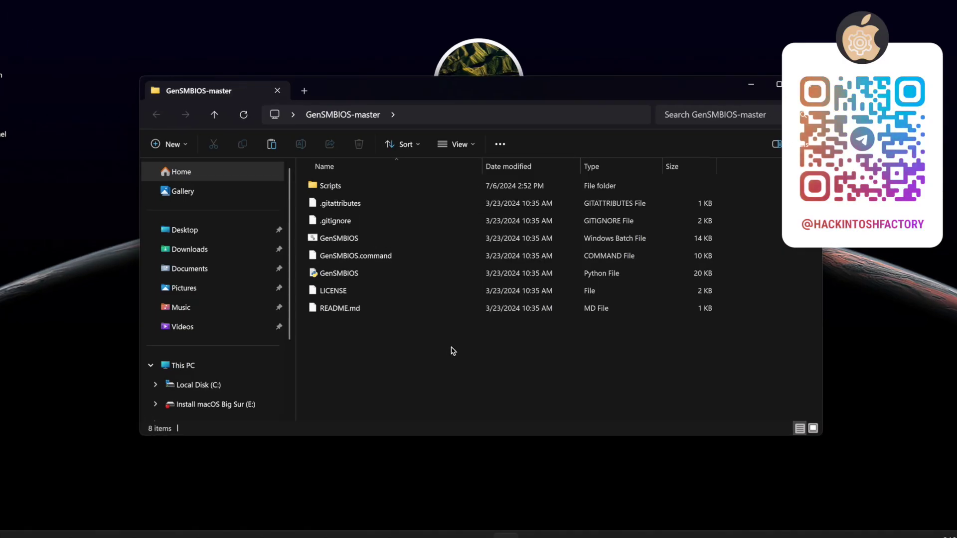
pyautogui.doubleClick(380, 239)
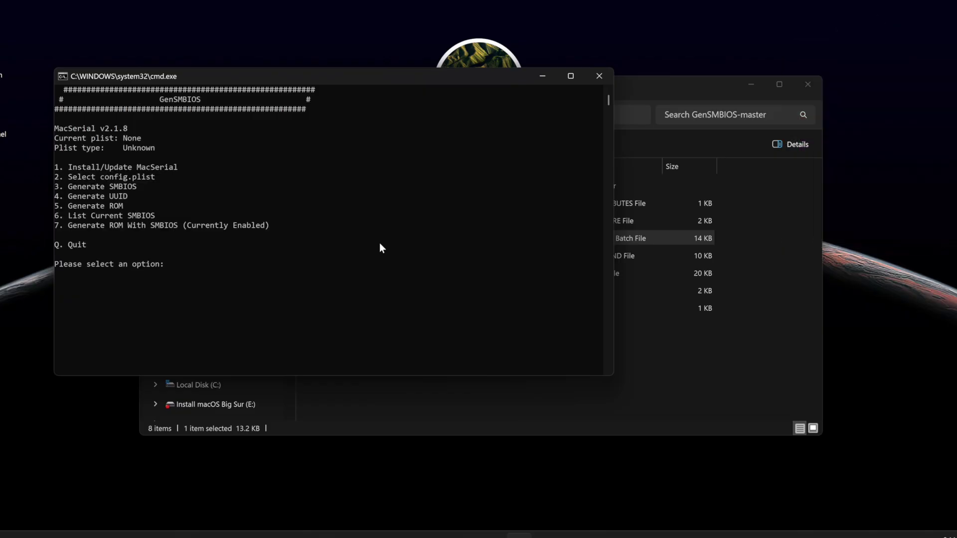
pyautogui.write('1')
pyautogui.press('Return')
pyautogui.press('Return')
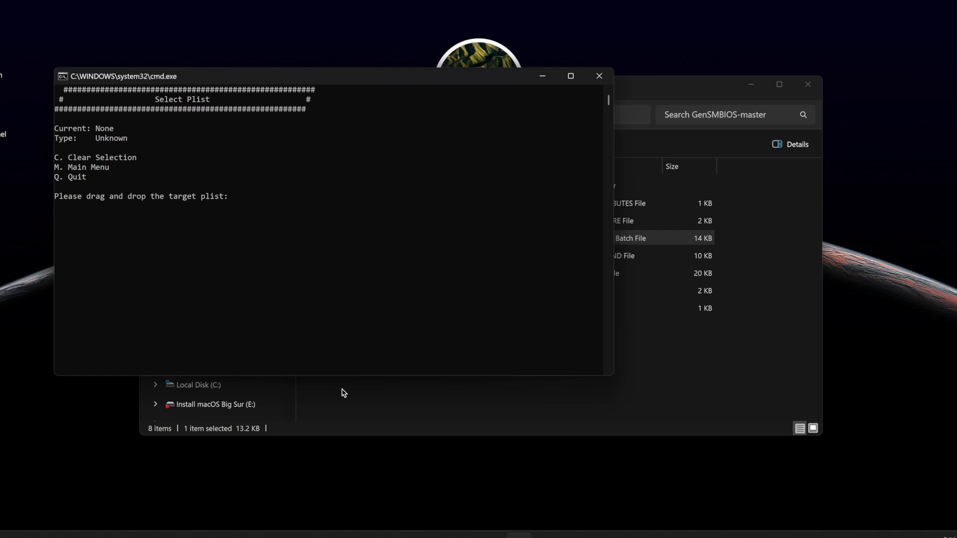
# Step: Drag F:\EFI\OC\config.plist into the GenSMBIOS Select Plist prompt and confirm it
pyautogui.click(342, 390)
pyautogui.scroll(-3, 276, 389)
pyautogui.scroll(-1, 276, 389)
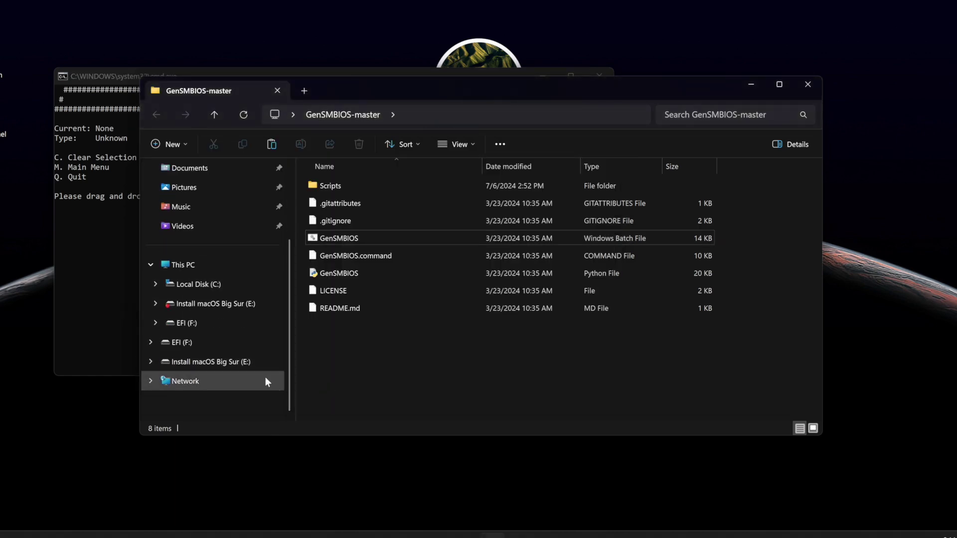
pyautogui.click(239, 343)
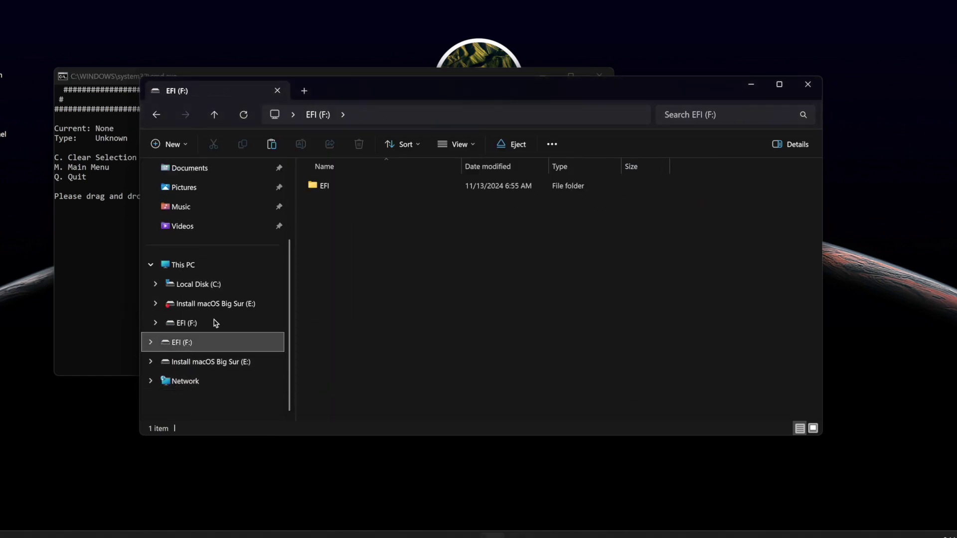
pyautogui.doubleClick(327, 187)
pyautogui.doubleClick(325, 203)
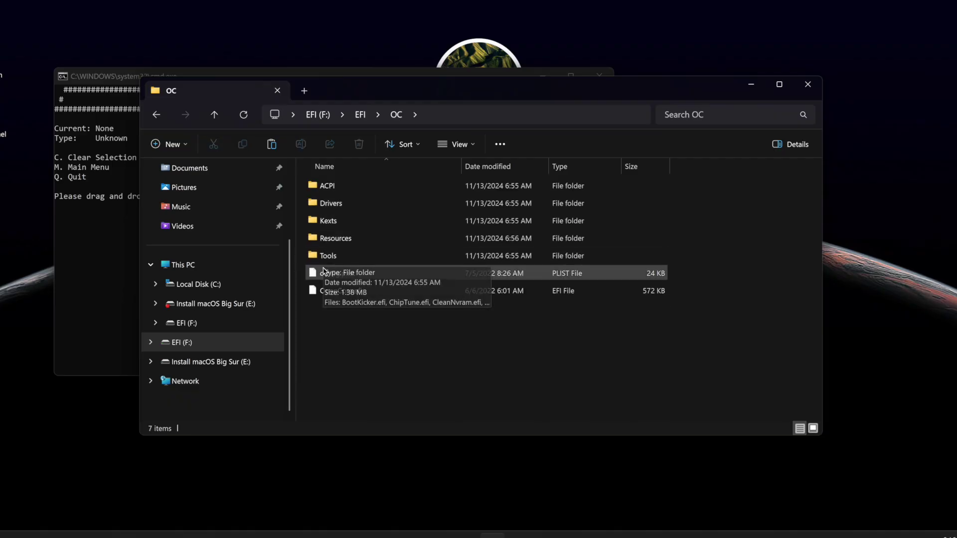
pyautogui.moveTo(324, 278); pyautogui.dragTo(119, 306)
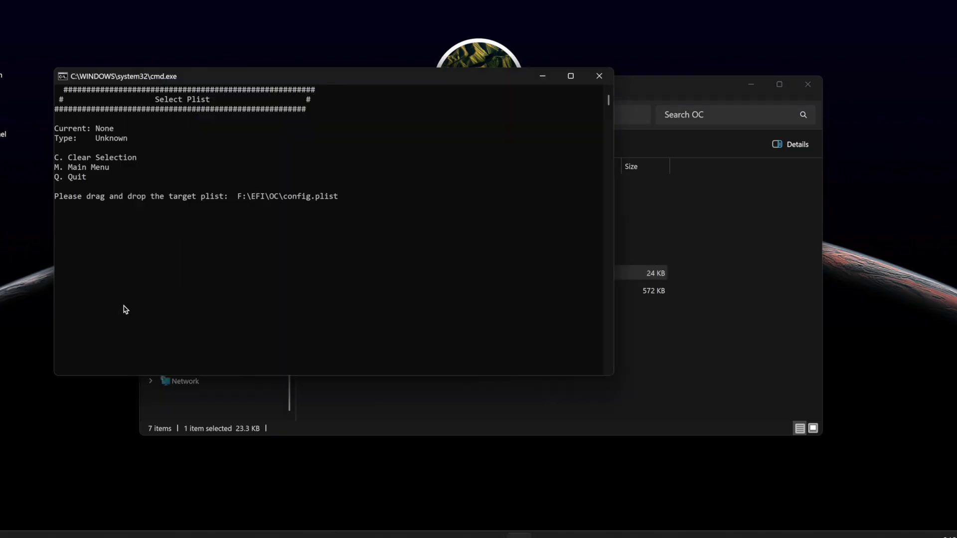
pyautogui.press('Return')
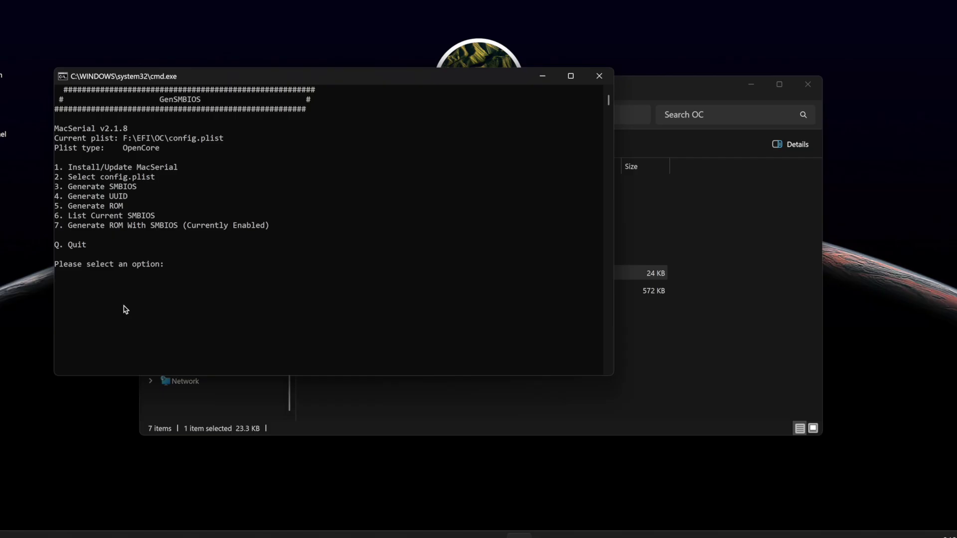
# Step: Generate an iMac17,1 SMBIOS and write it into config.plist
pyautogui.press('Return')
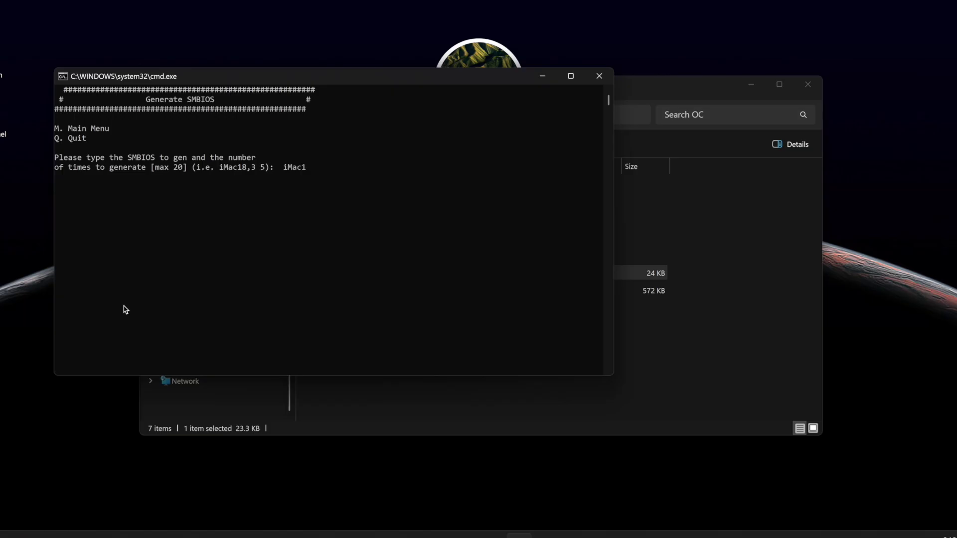
pyautogui.write('1')
pyautogui.press('Return')
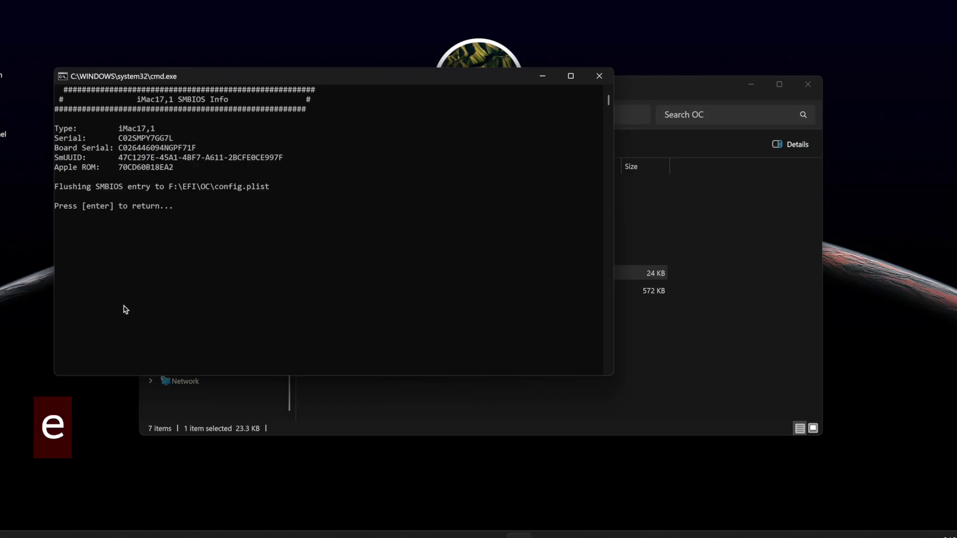
pyautogui.press('Return')
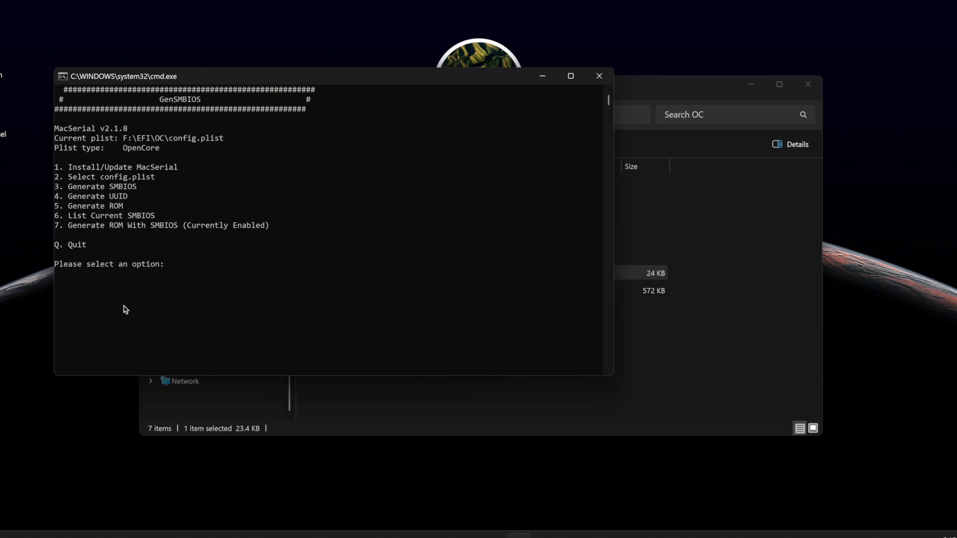
# Step: Generate a new UUID with option 4 and a new ROM value with option 5
pyautogui.write('4')
pyautogui.press('Return')
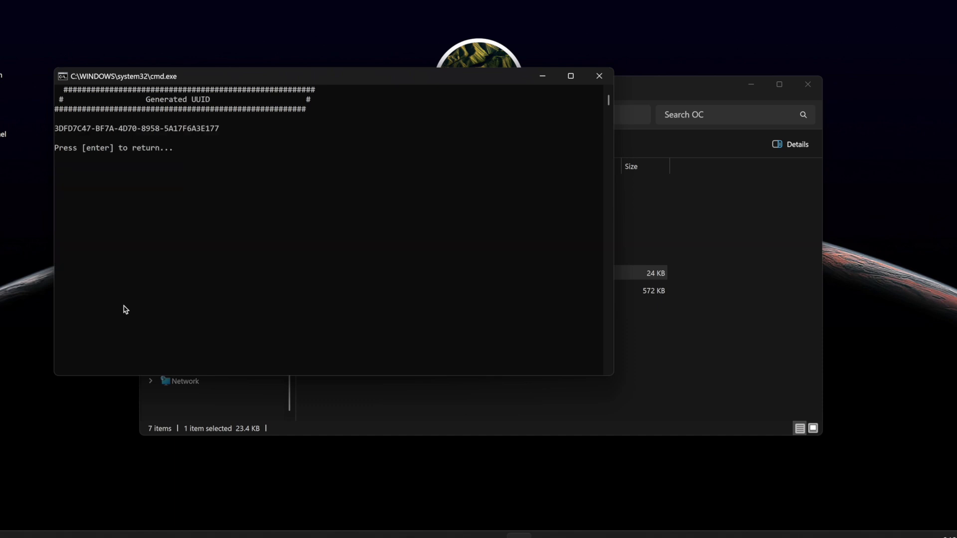
pyautogui.press('Return')
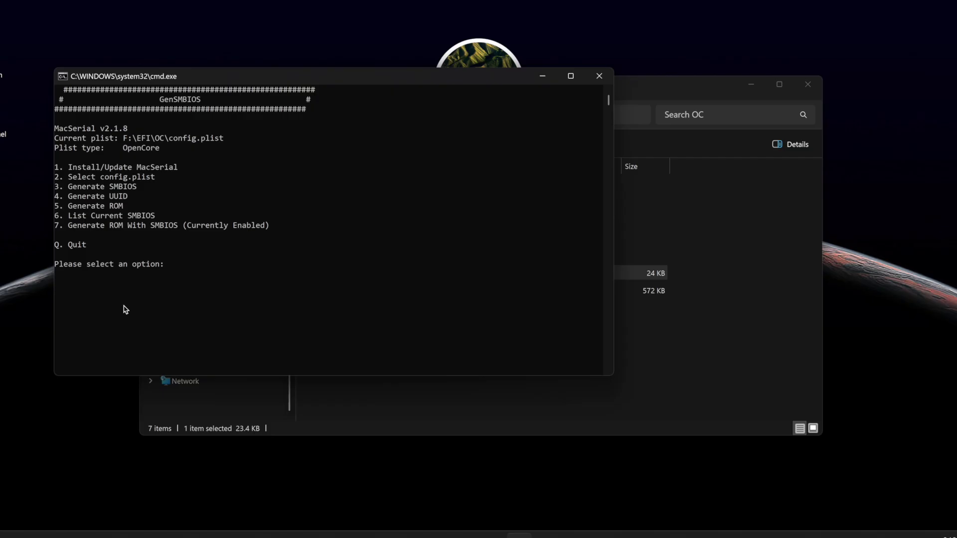
pyautogui.write('5')
pyautogui.press('Return')
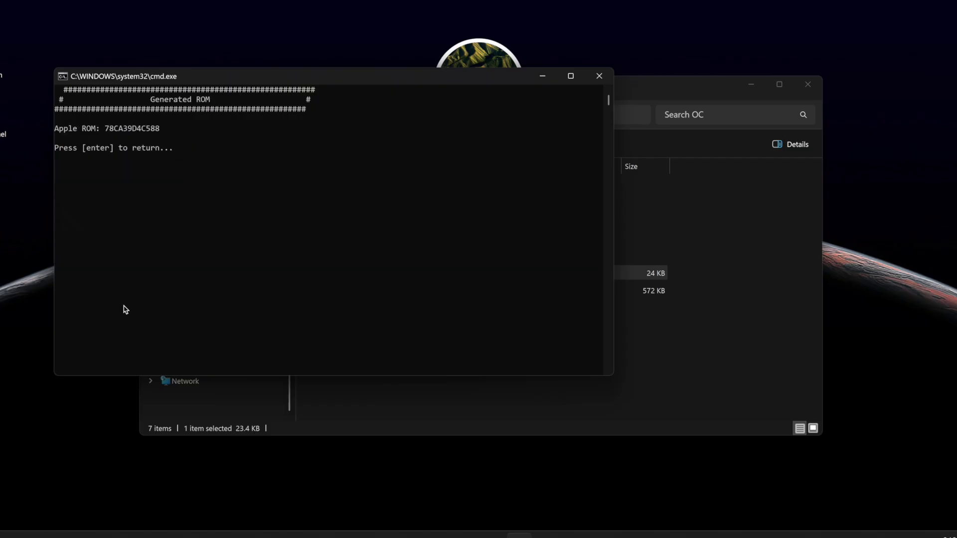
pyautogui.press('Return')
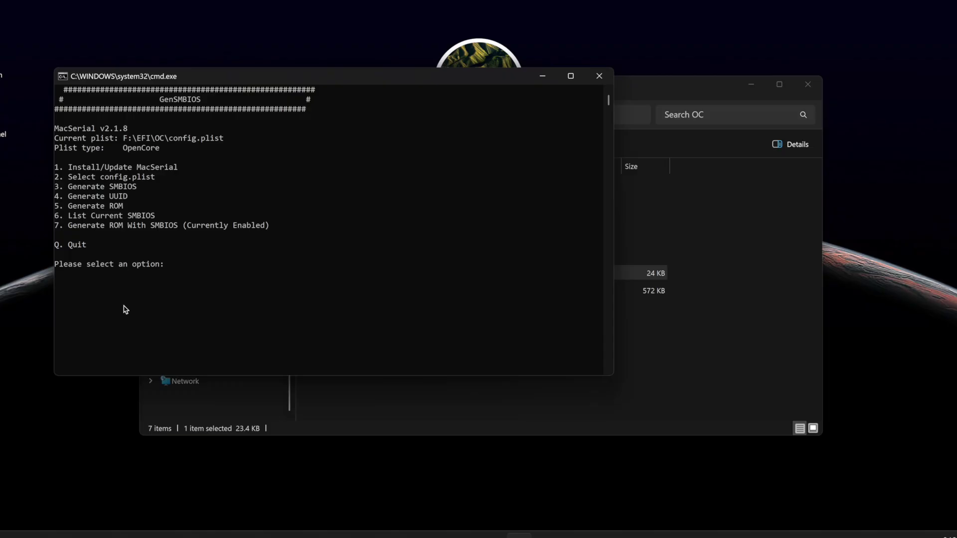
# Step: Quit GenSMBIOS with q and boot the Install macOS Big Sur entry into macOS Recovery
pyautogui.write('q')
pyautogui.press('Return')
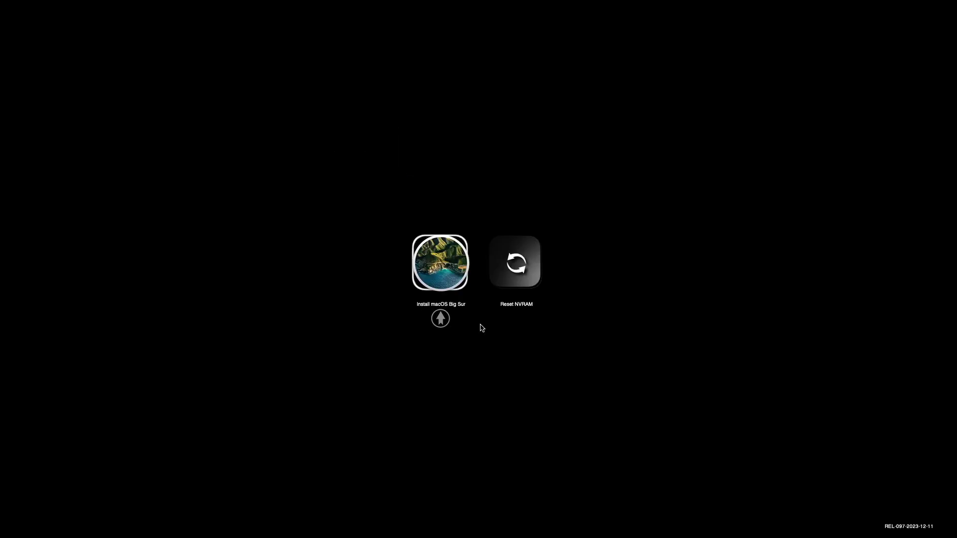
pyautogui.press('Return')
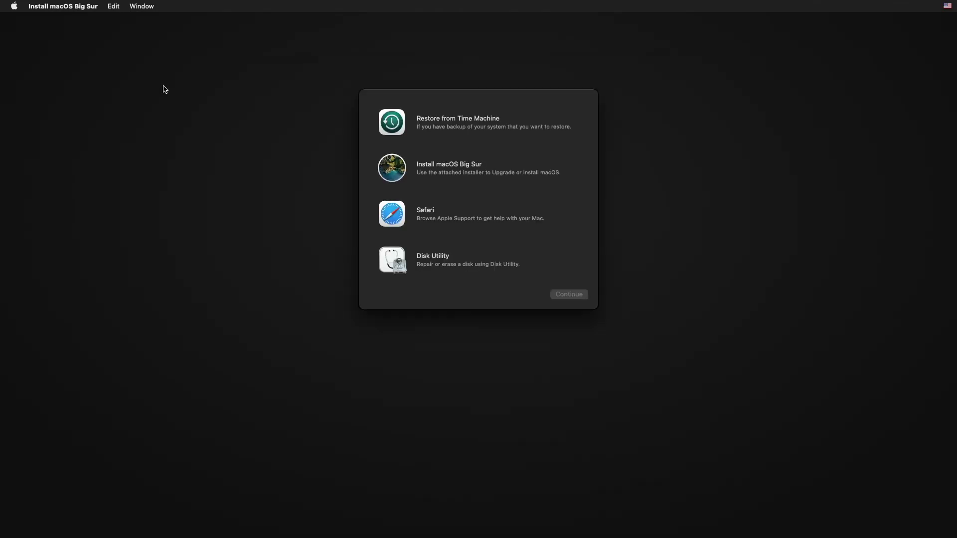
# Step: Launch Disk Utility from the macOS Recovery utilities list
pyautogui.click(476, 260)
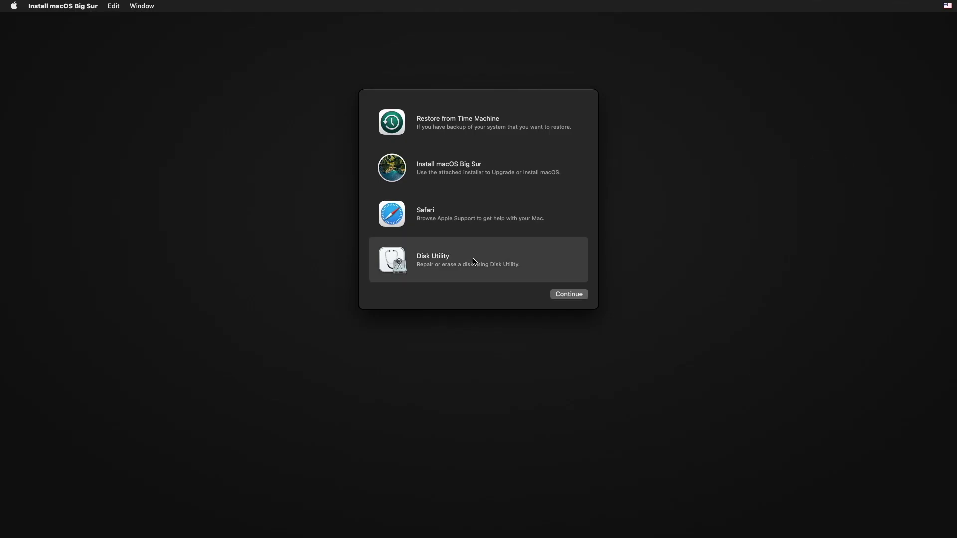
pyautogui.click(553, 294)
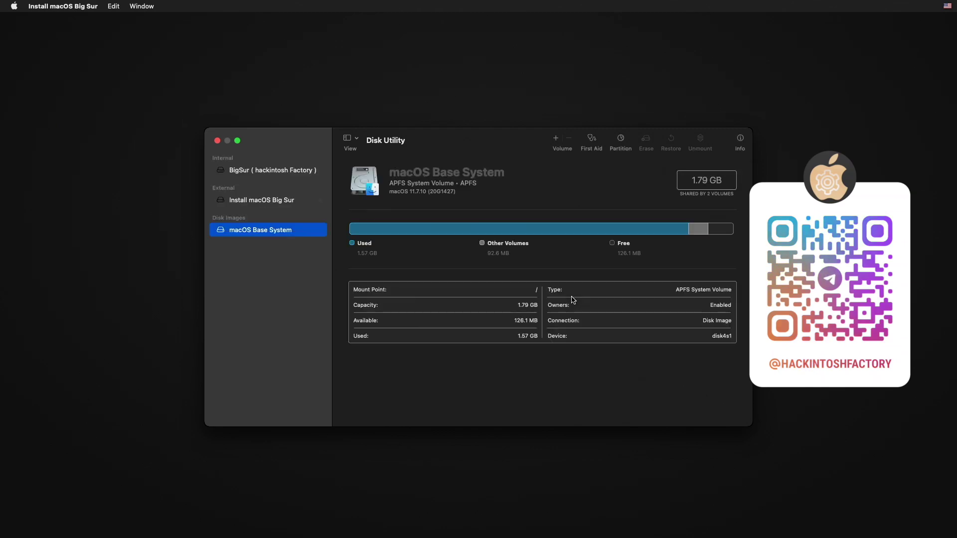
# Step: Show all devices in Disk Utility and select the whole Hitachi internal disk
pyautogui.click(349, 138)
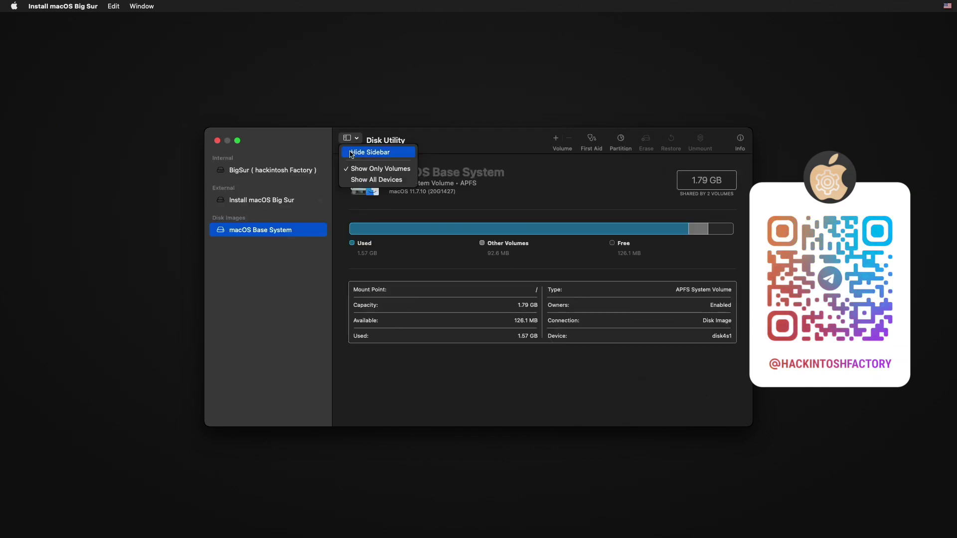
pyautogui.click(358, 180)
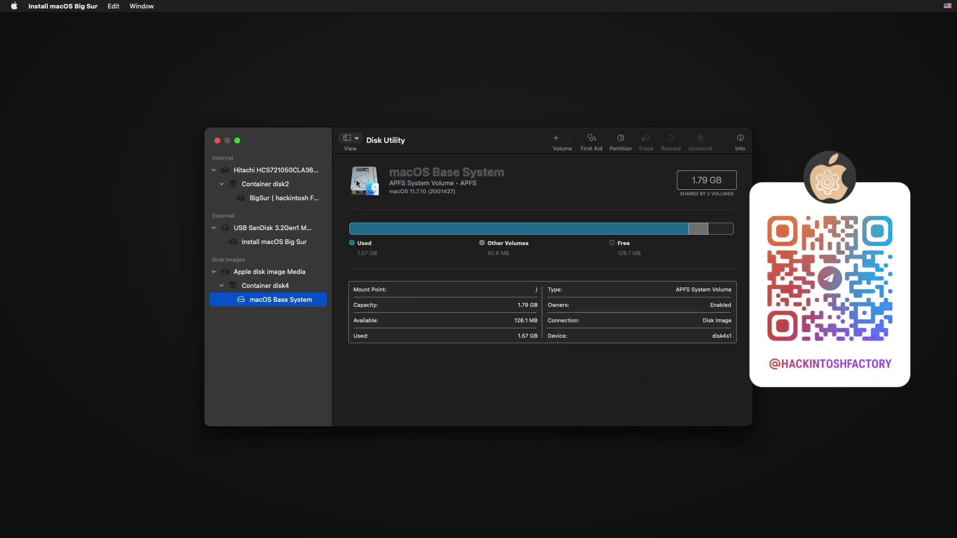
pyautogui.click(301, 172)
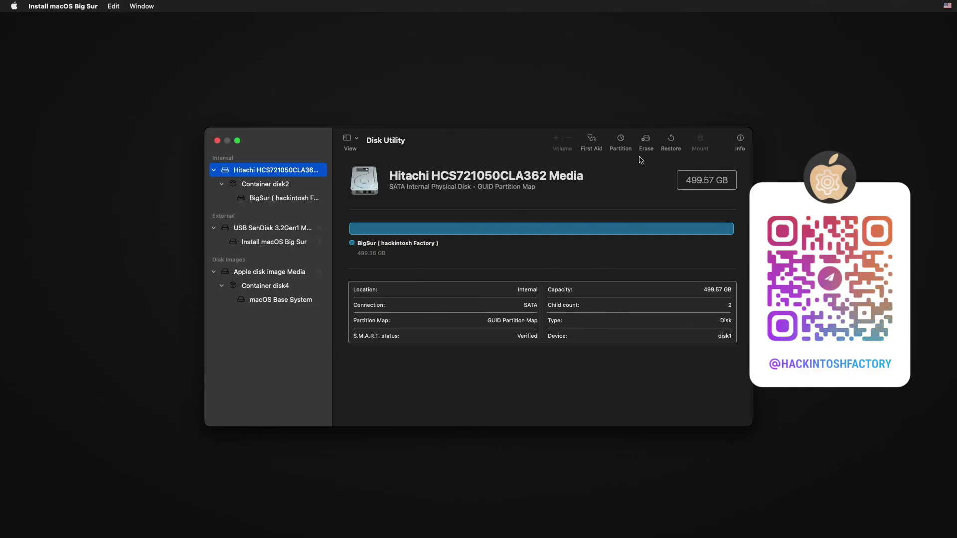
# Step: Erase the Hitachi disk as APFS with GUID Partition Map, named 'BigSur (Hackintosh Factory)'
pyautogui.click(646, 141)
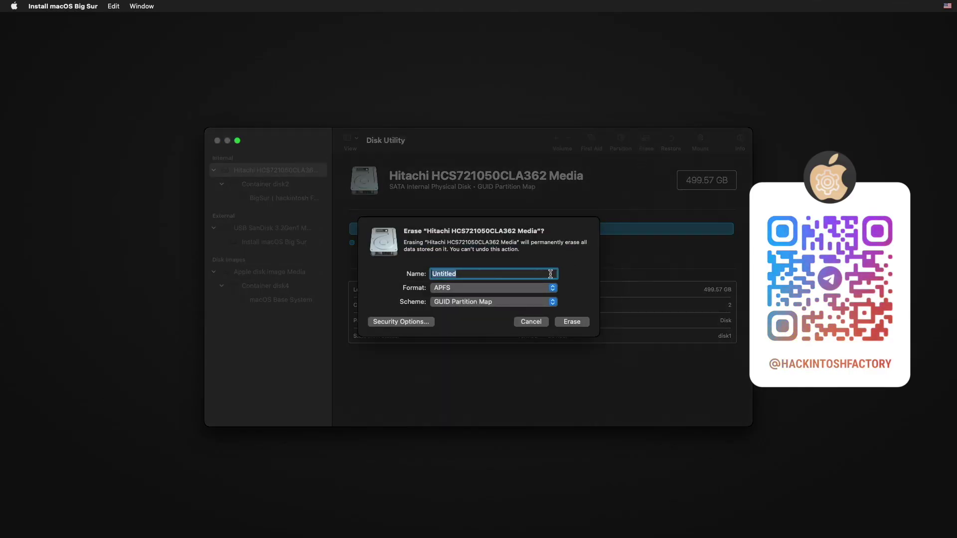
pyautogui.write('BigSur')
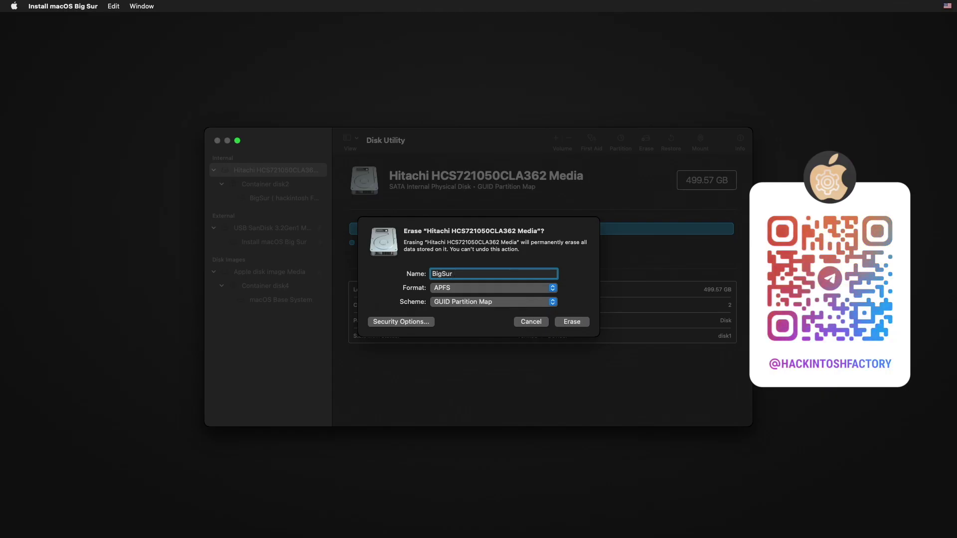
pyautogui.write(' (Hack')
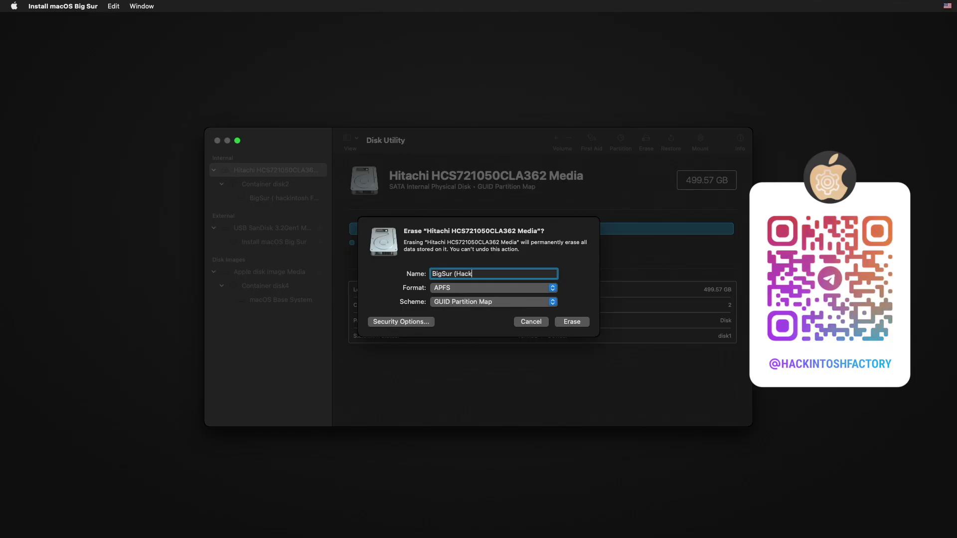
pyautogui.write('intosh')
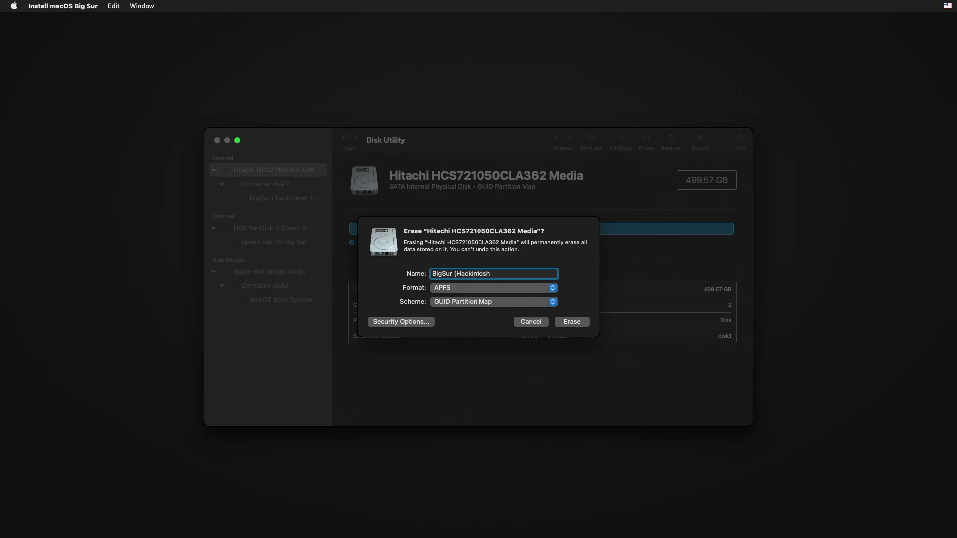
pyautogui.write(' Factory')
pyautogui.click(584, 326)
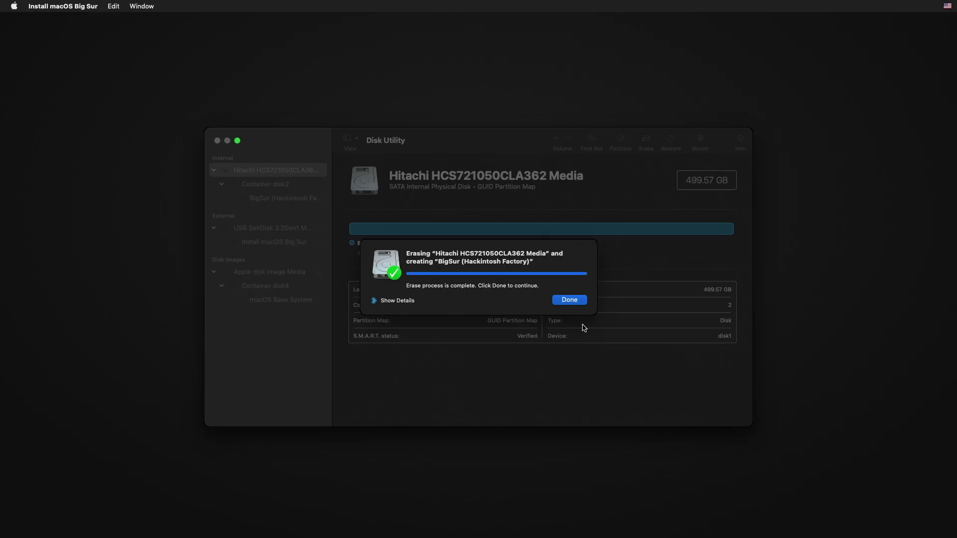
pyautogui.click(586, 301)
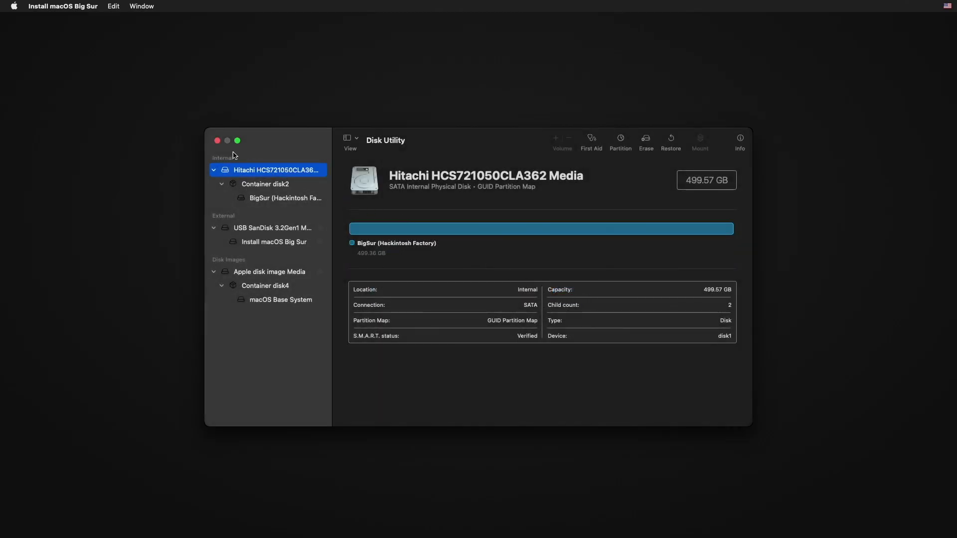
# Step: Quit Disk Utility and launch Install macOS Big Sur from the Recovery utilities
pyautogui.click(218, 141)
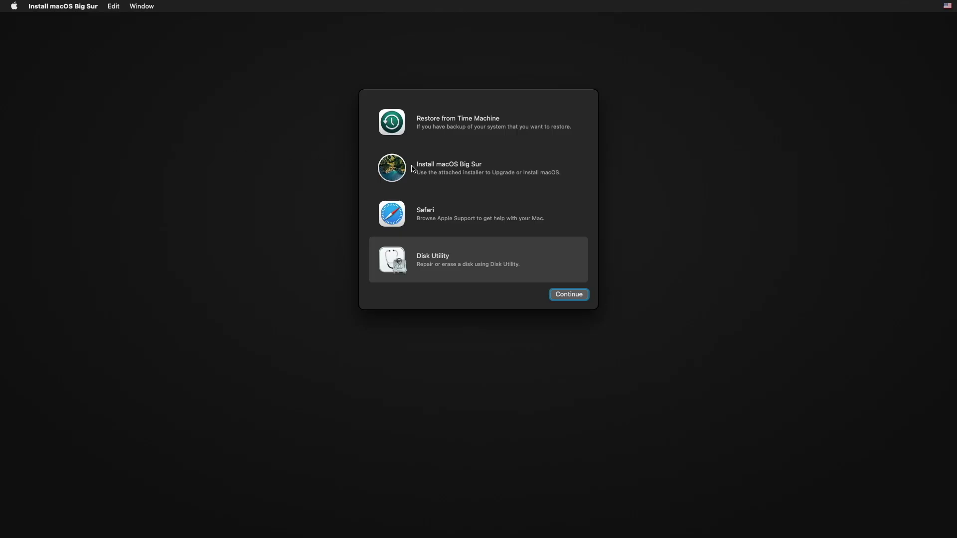
pyautogui.click(425, 174)
pyautogui.click(585, 298)
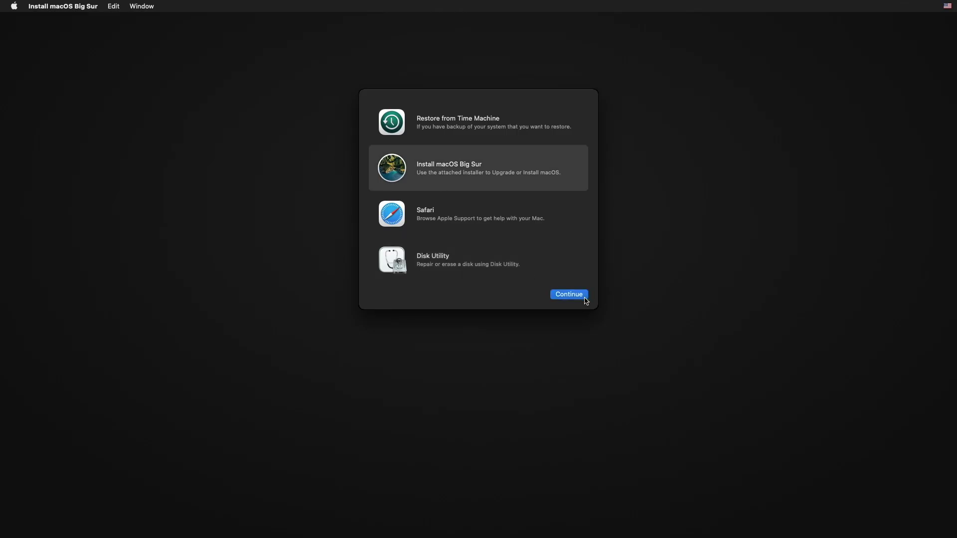
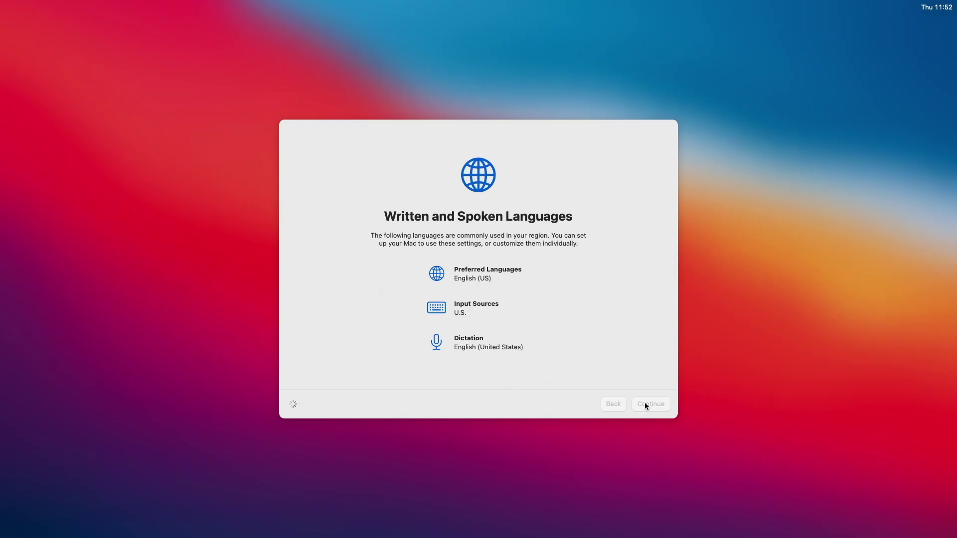
# Step: Accept the language and accessibility defaults and skip Migration Assistant with Not Now
pyautogui.click(644, 403)
pyautogui.click(645, 404)
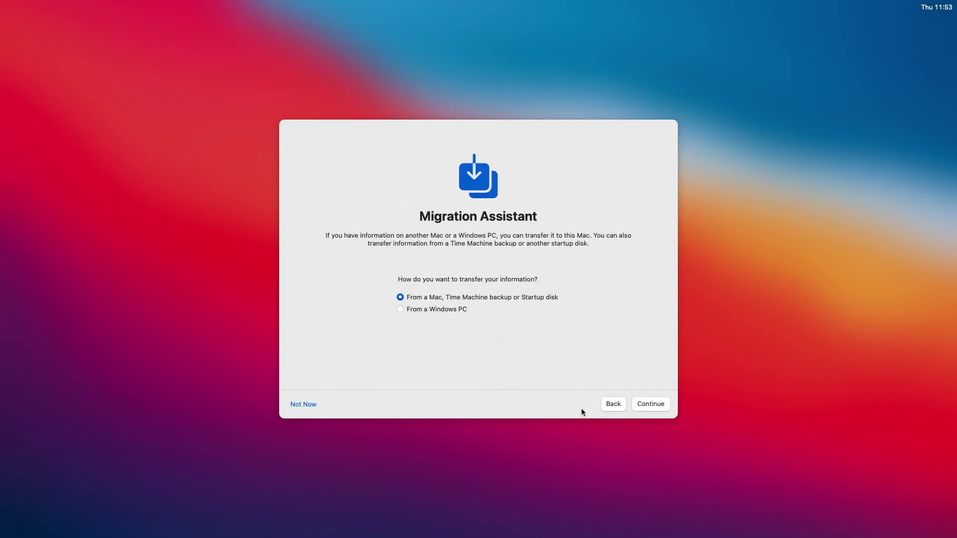
pyautogui.click(314, 407)
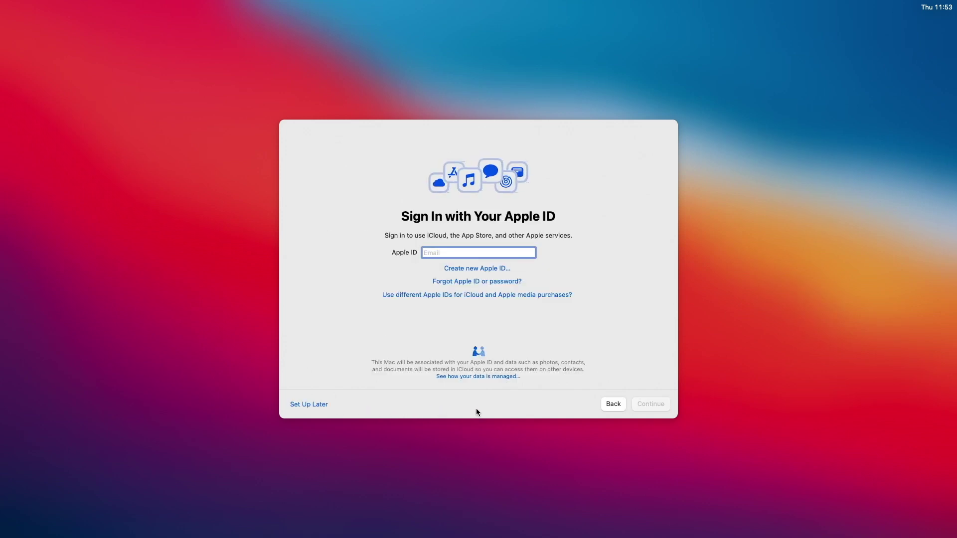
# Step: Skip Apple ID sign-in with Set Up Later, then agree to the macOS Terms and Conditions
pyautogui.click(324, 405)
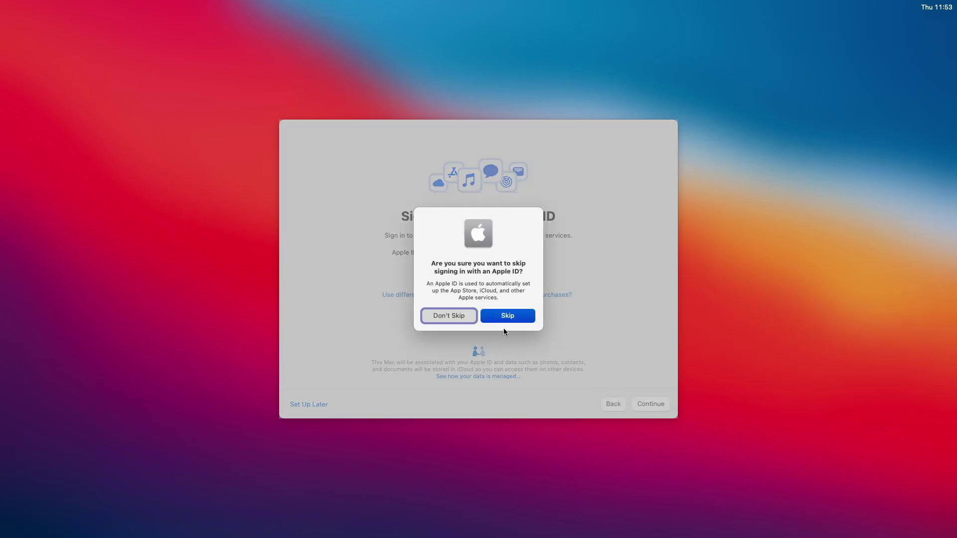
pyautogui.click(513, 315)
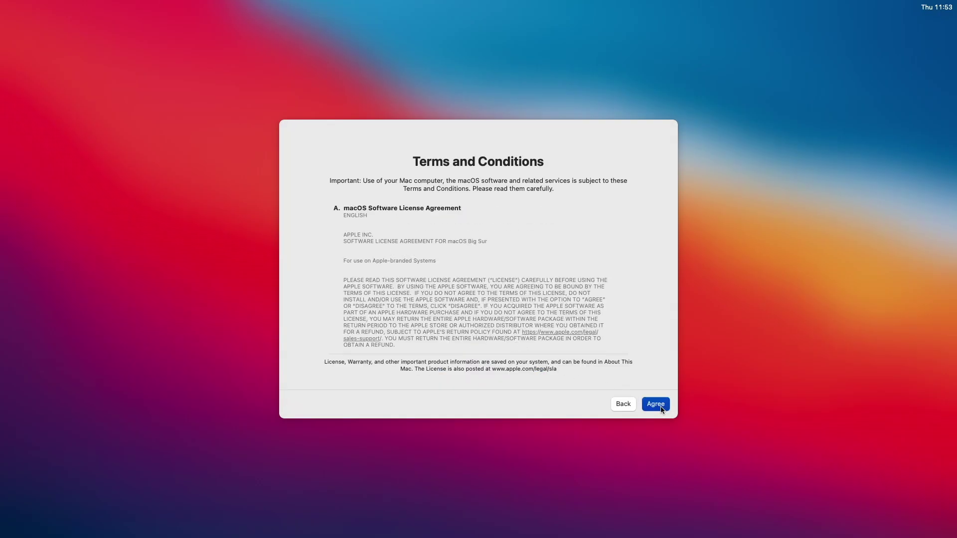
pyautogui.click(656, 405)
pyautogui.click(515, 309)
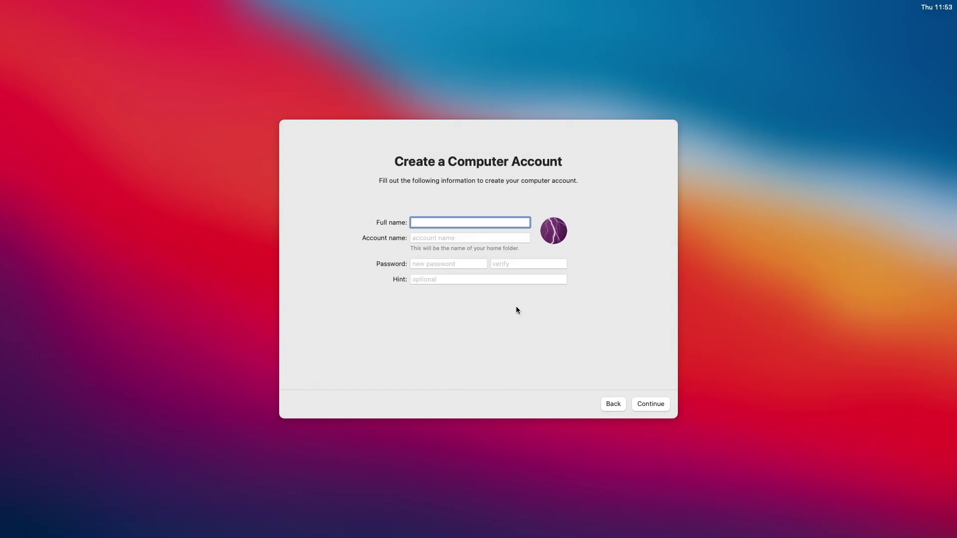
# Step: Create the account with the user's full name and a password entered twice, then accept Express Set Up
pyautogui.write('Hackintosh Factory Youtube')
pyautogui.press('Tab')
pyautogui.press('Tab')
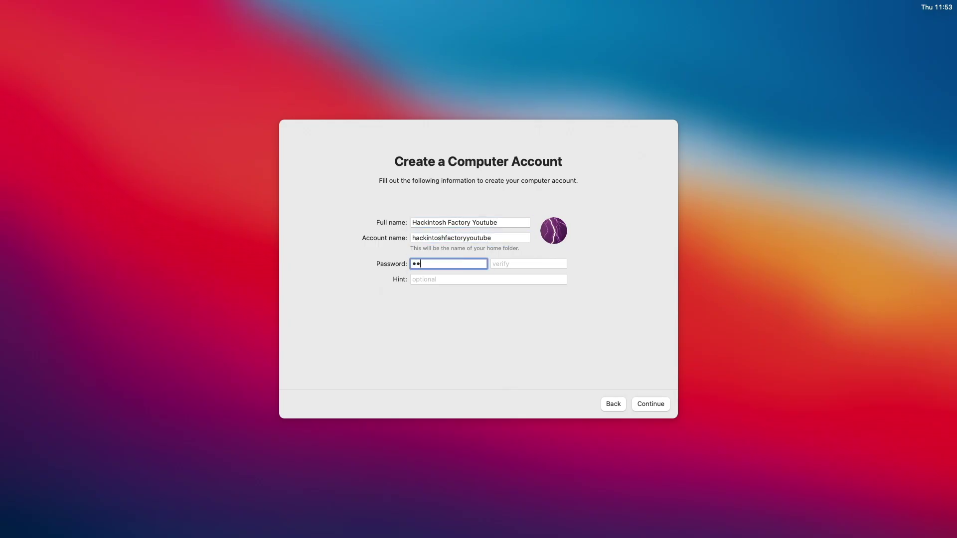
pyautogui.press('Tab')
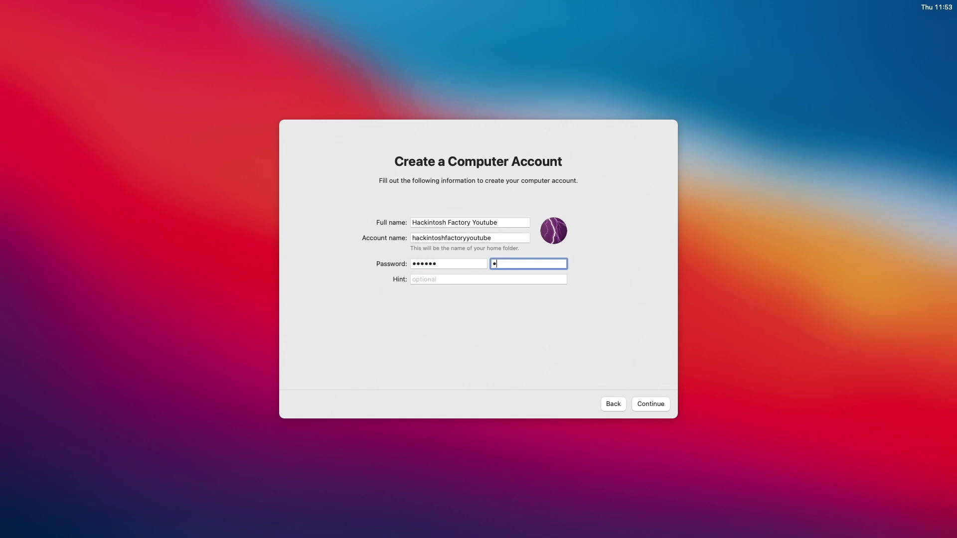
pyautogui.click(660, 405)
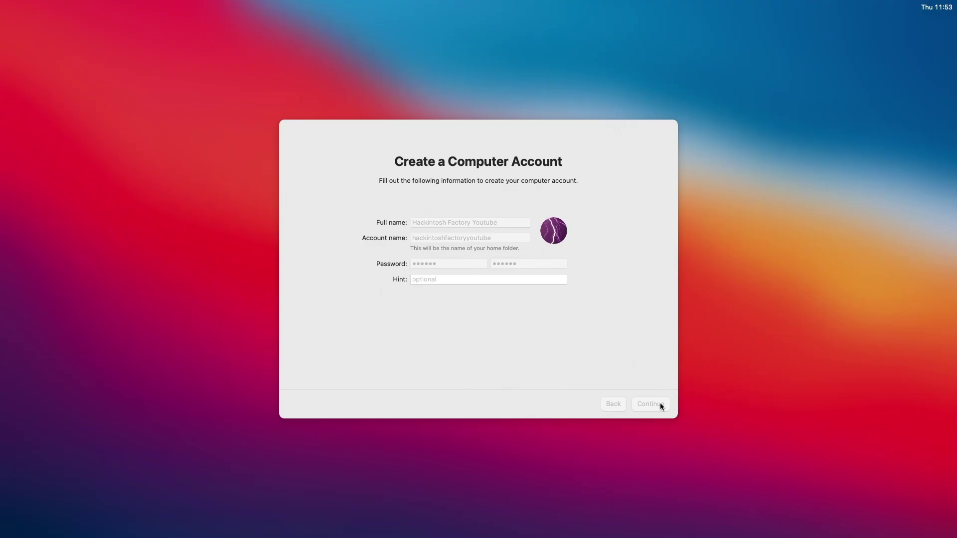
pyautogui.click(661, 406)
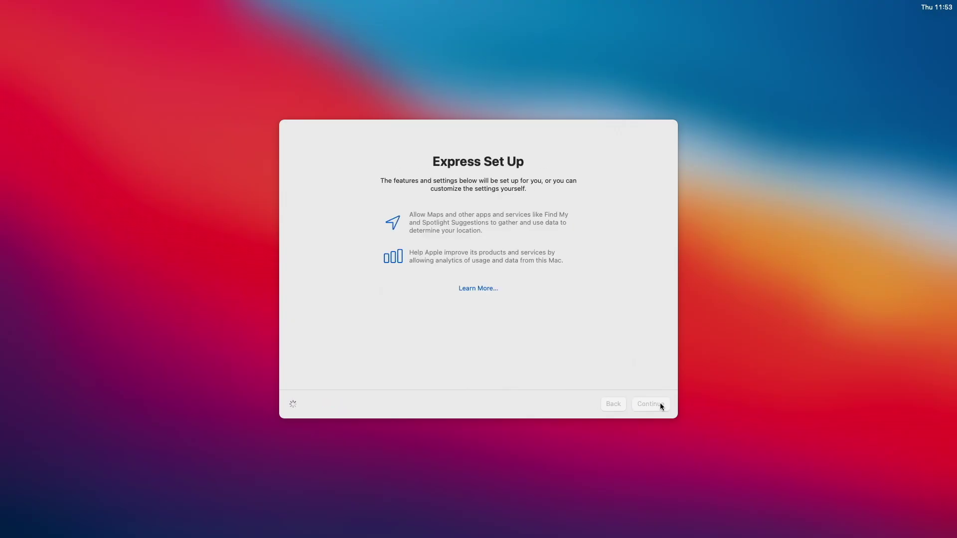
# Step: Continue past Screen Time, uncheck Enable Ask Siri, and pick the Dark appearance to finish setup
pyautogui.click(660, 404)
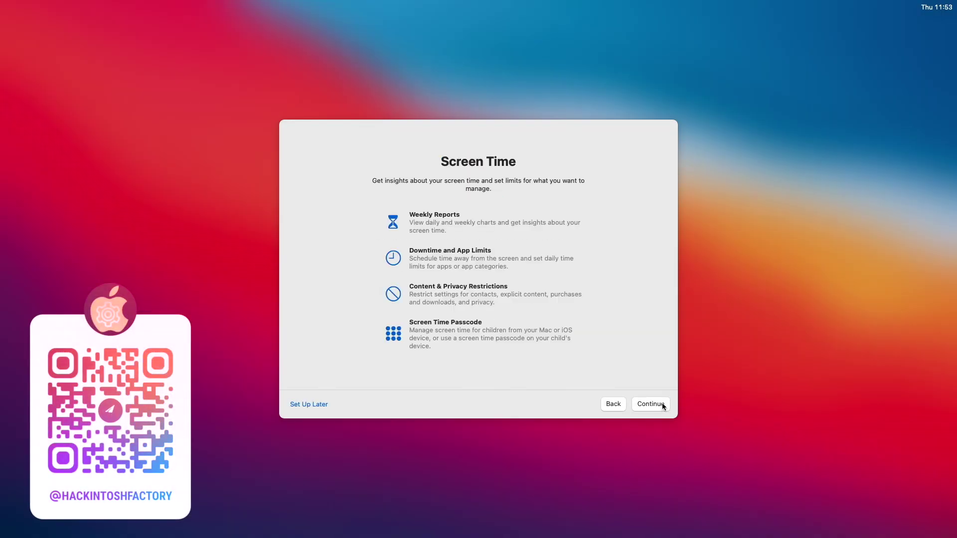
pyautogui.click(663, 406)
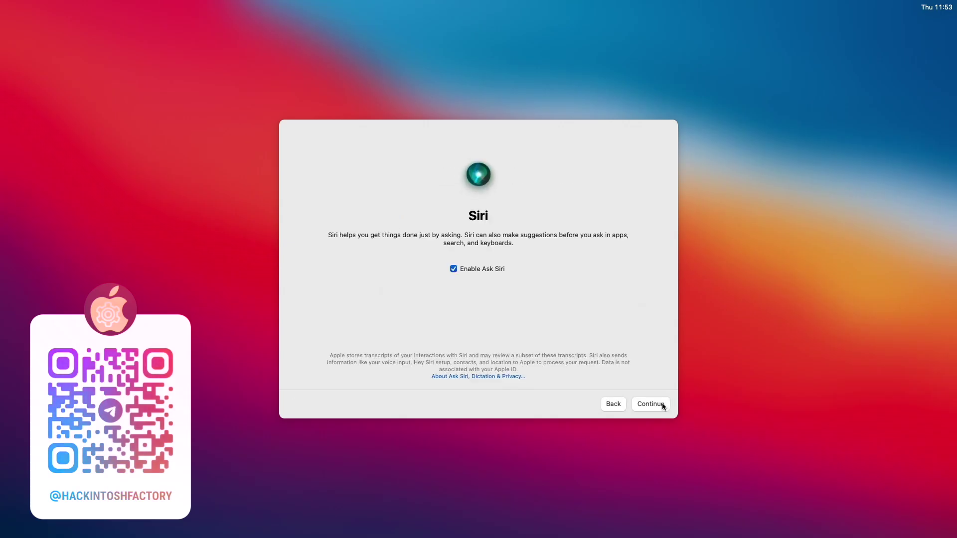
pyautogui.click(491, 272)
pyautogui.click(643, 406)
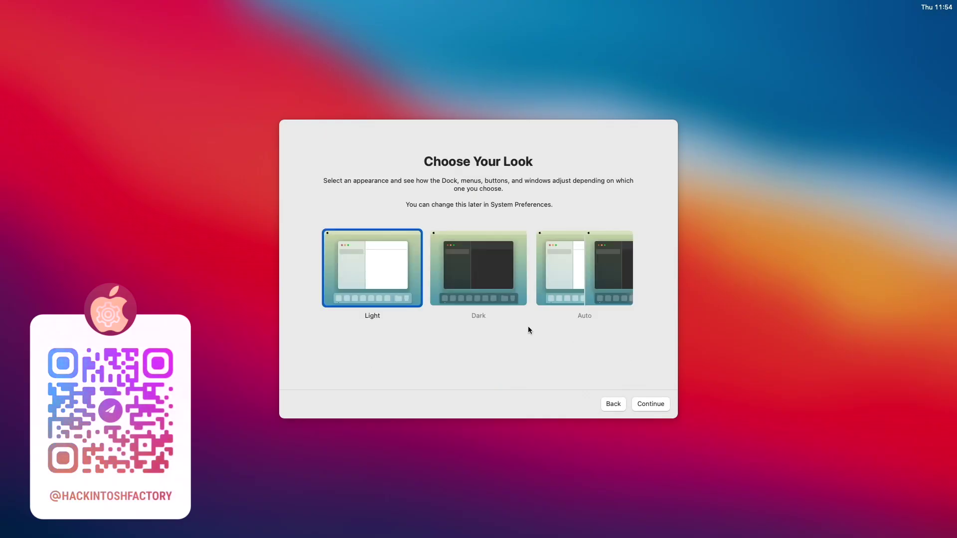
pyautogui.click(501, 302)
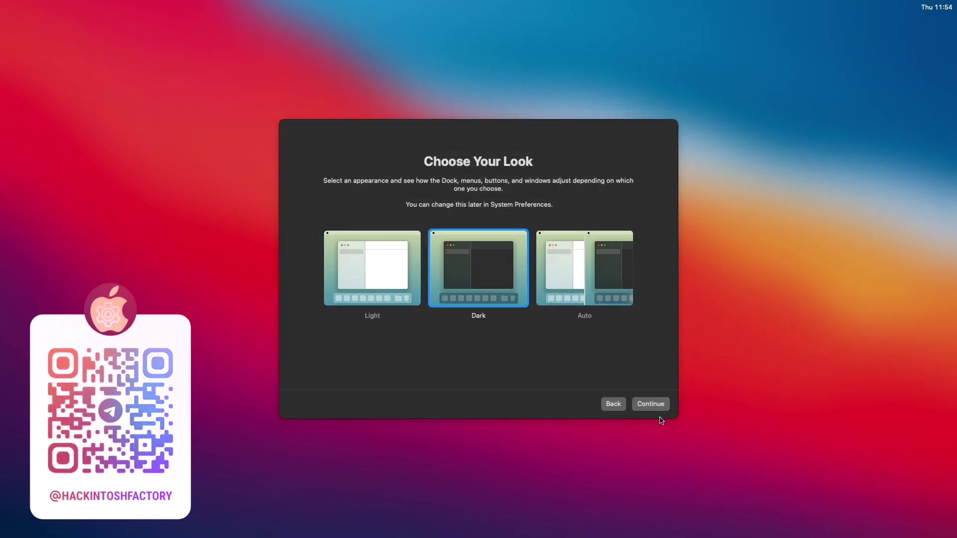
pyautogui.click(659, 407)
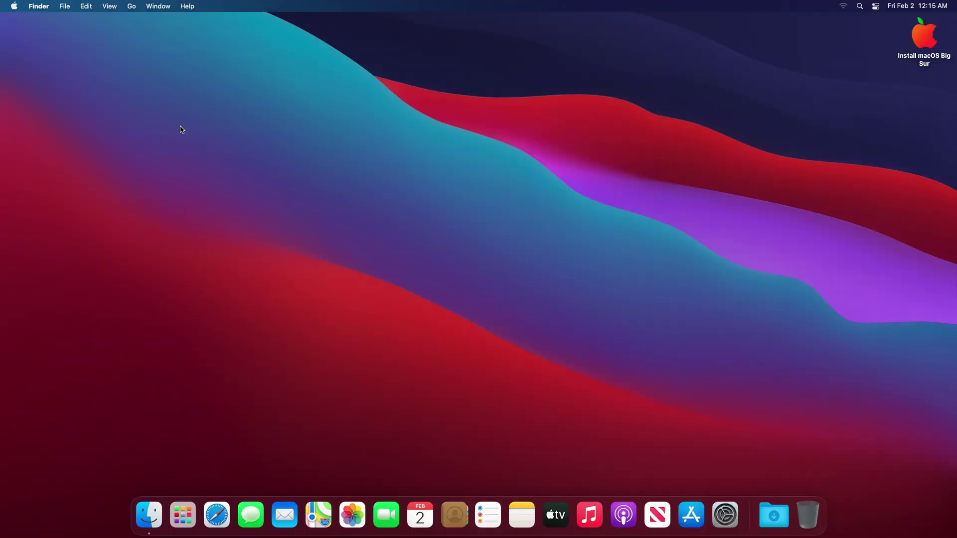
# Step: View About This Mac, then run Clover Configurator from the Install macOS Big Sur USB's FILES folder
pyautogui.click(14, 8)
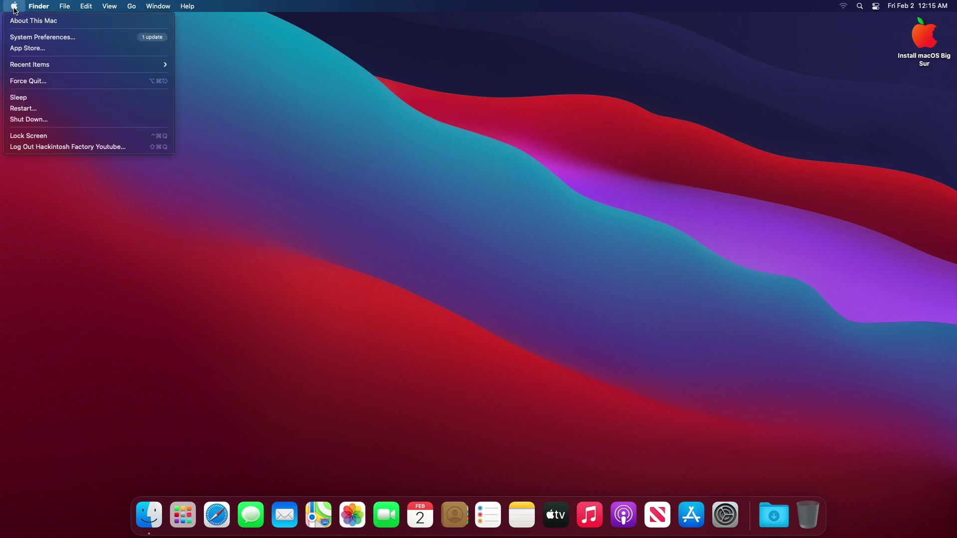
pyautogui.click(21, 23)
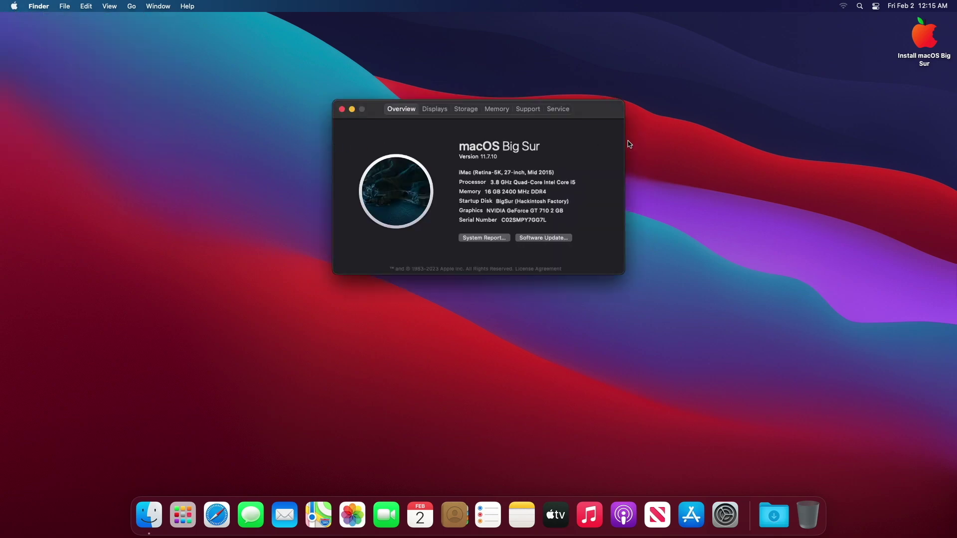
pyautogui.doubleClick(916, 42)
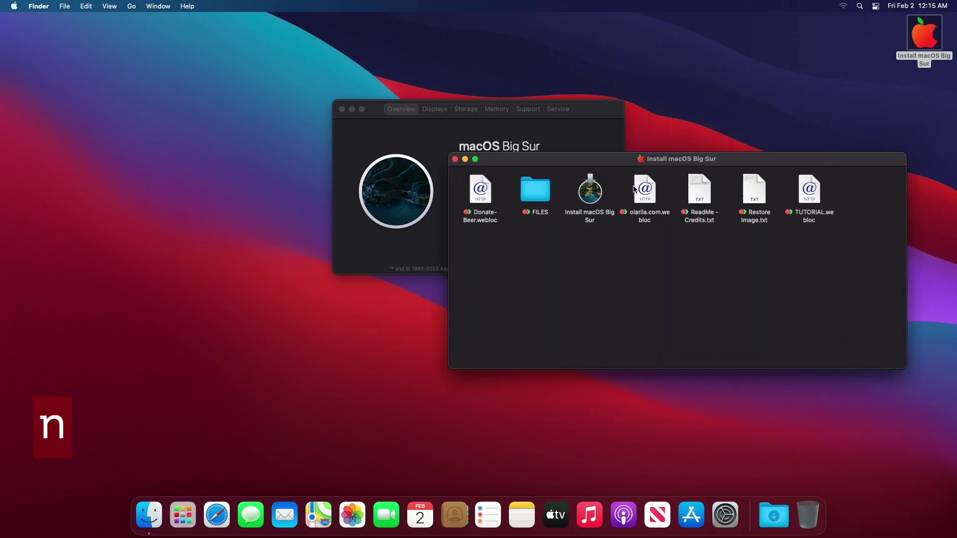
pyautogui.doubleClick(545, 192)
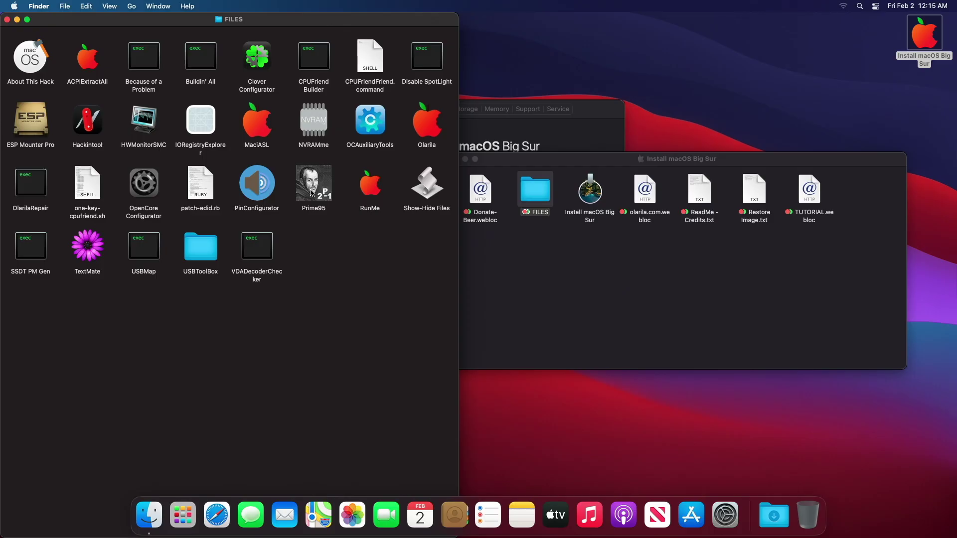
pyautogui.doubleClick(258, 57)
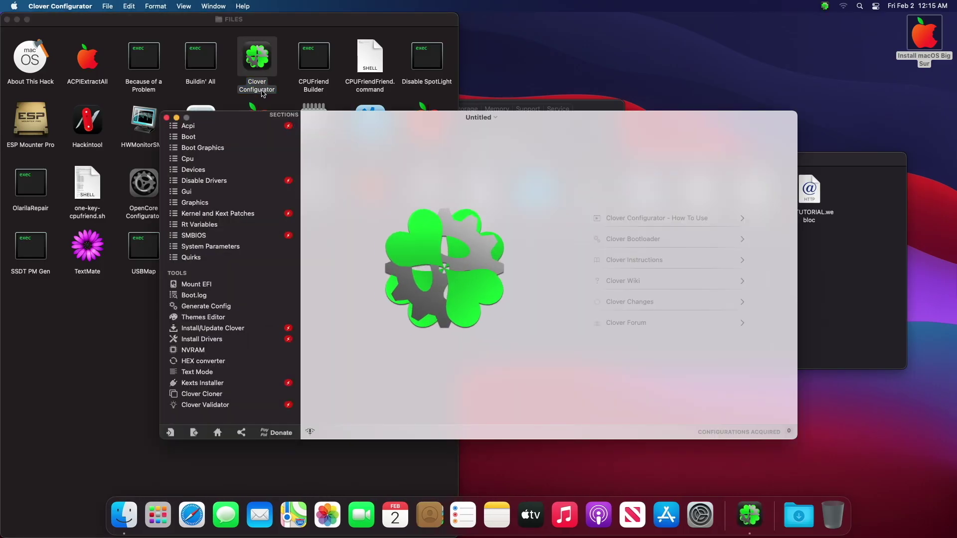
# Step: Mount the USB and internal Hitachi disk1s1 EFI partitions with the admin password, then open an EFI volume
pyautogui.click(248, 287)
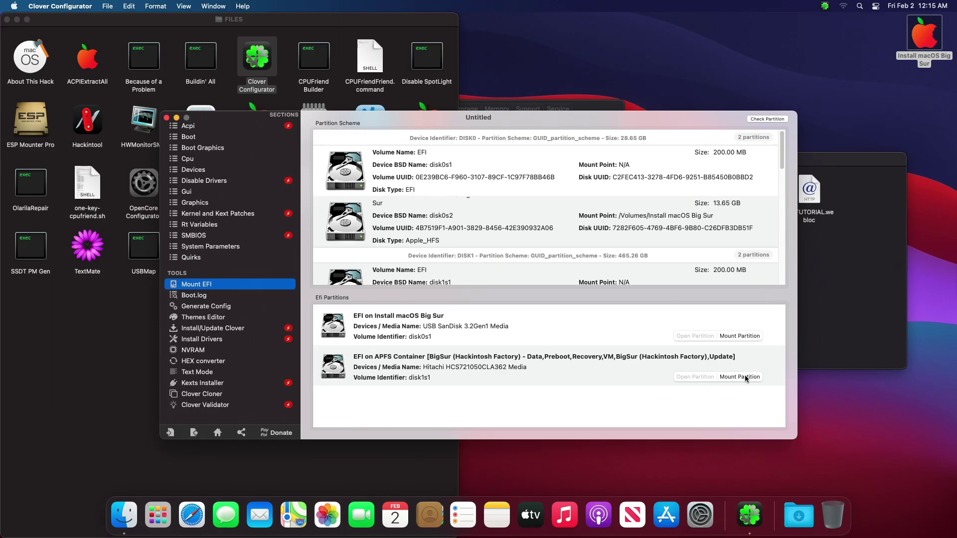
pyautogui.click(732, 343)
pyautogui.write('******')
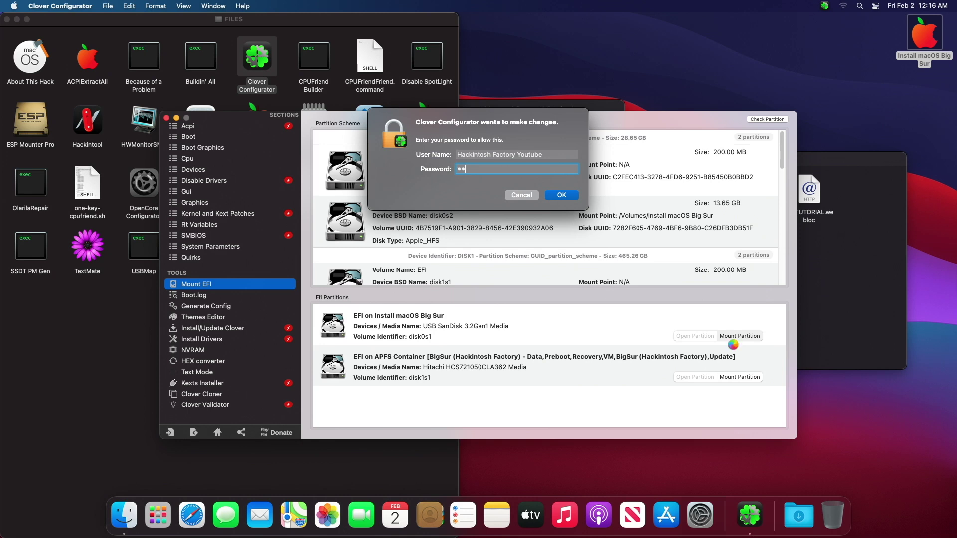
pyautogui.press('Return')
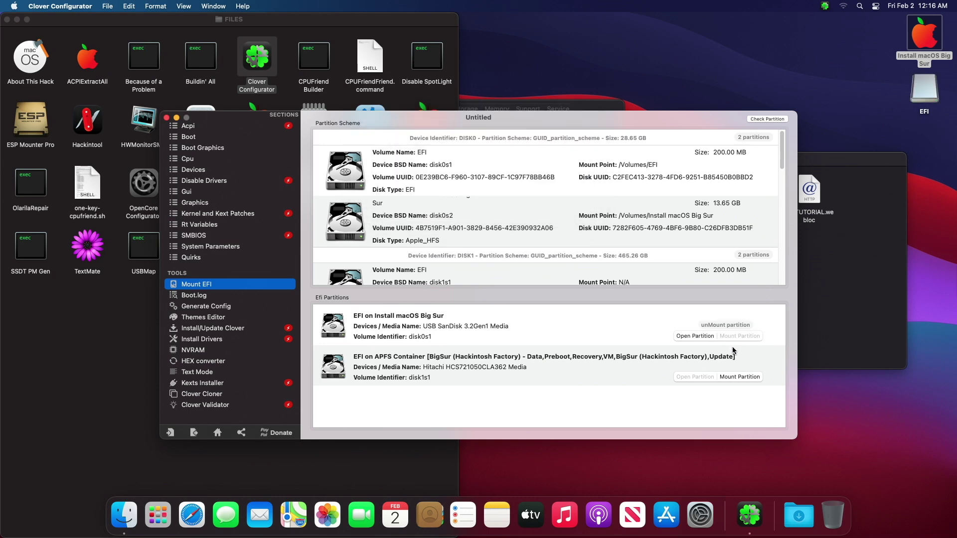
pyautogui.click(732, 378)
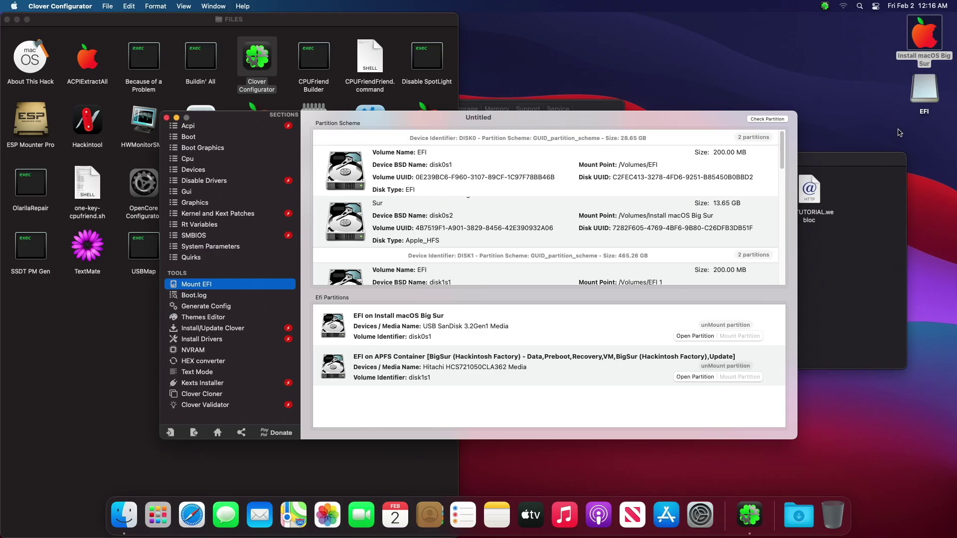
pyautogui.doubleClick(915, 104)
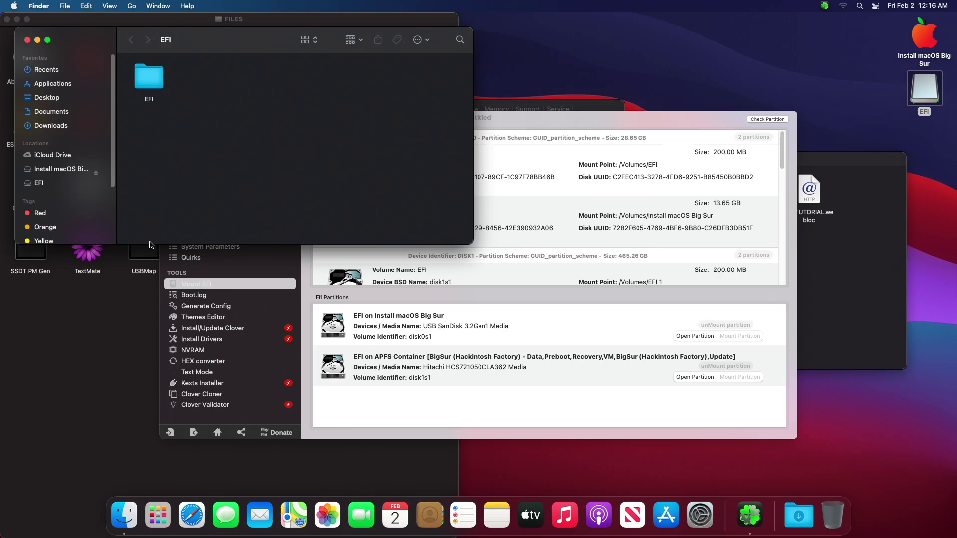
# Step: Enlarge the EFI window and copy the EFI folder from the EFI volume
pyautogui.moveTo(151, 248); pyautogui.dragTo(134, 374)
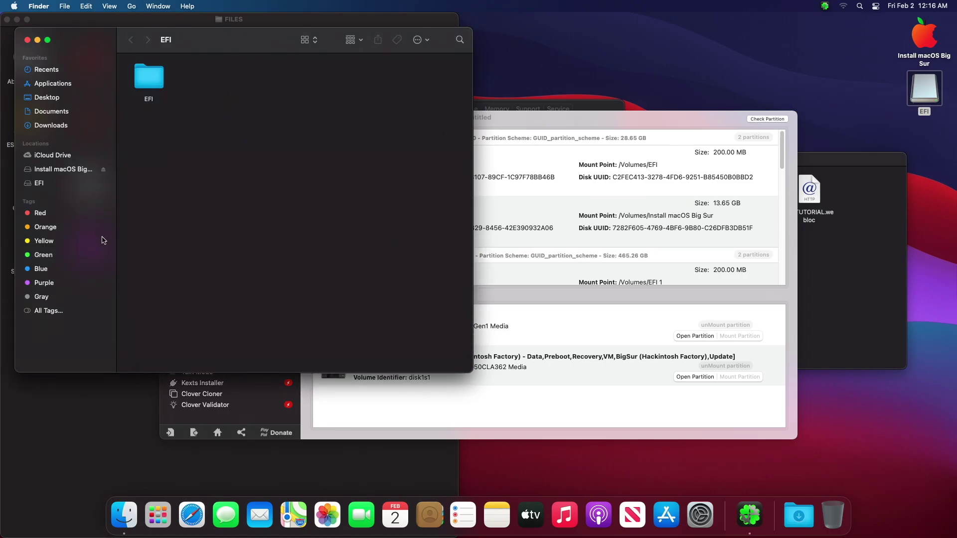
pyautogui.click(79, 186)
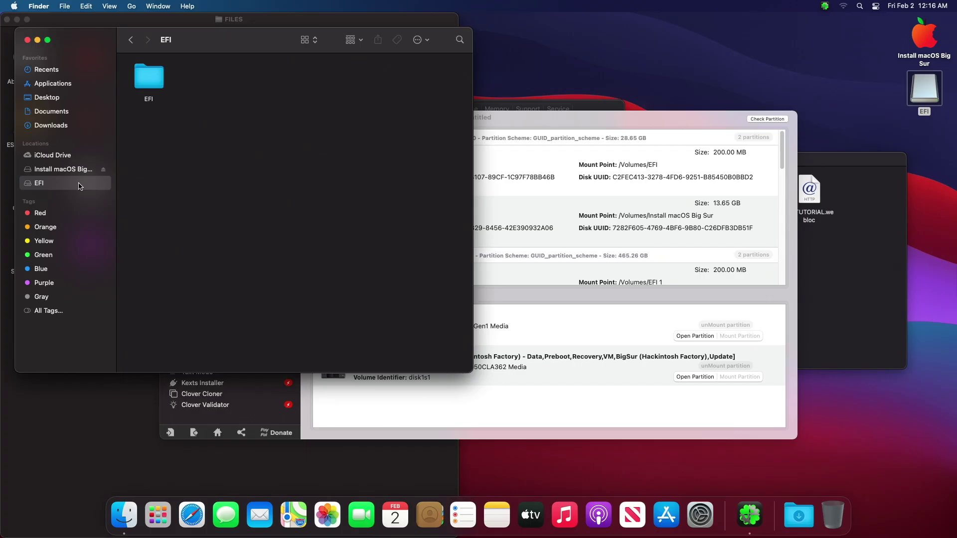
pyautogui.rightClick(147, 84)
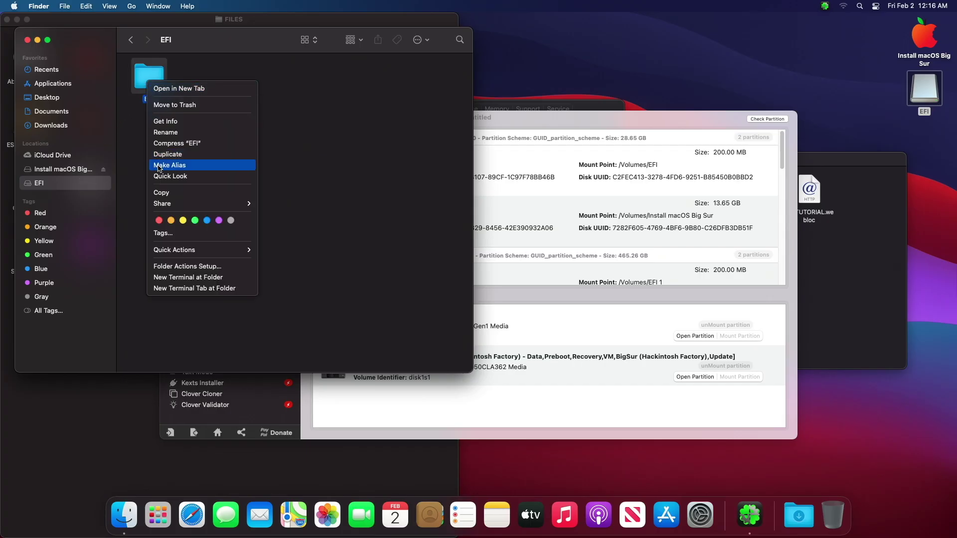
pyautogui.click(157, 192)
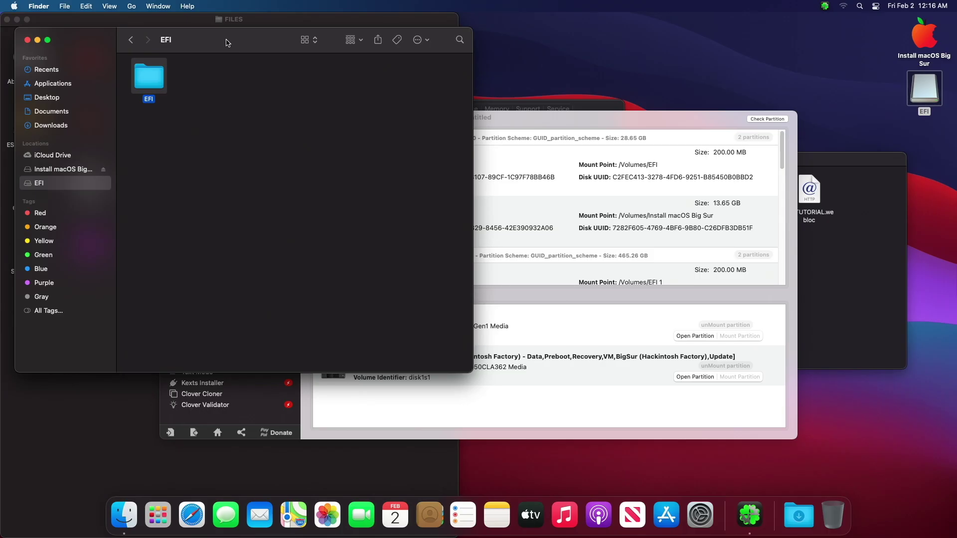
# Step: Open the other EFI volume via Go > Computer and move its old EFI folder to the Trash
pyautogui.moveTo(227, 42); pyautogui.dragTo(237, 48)
pyautogui.click(131, 6)
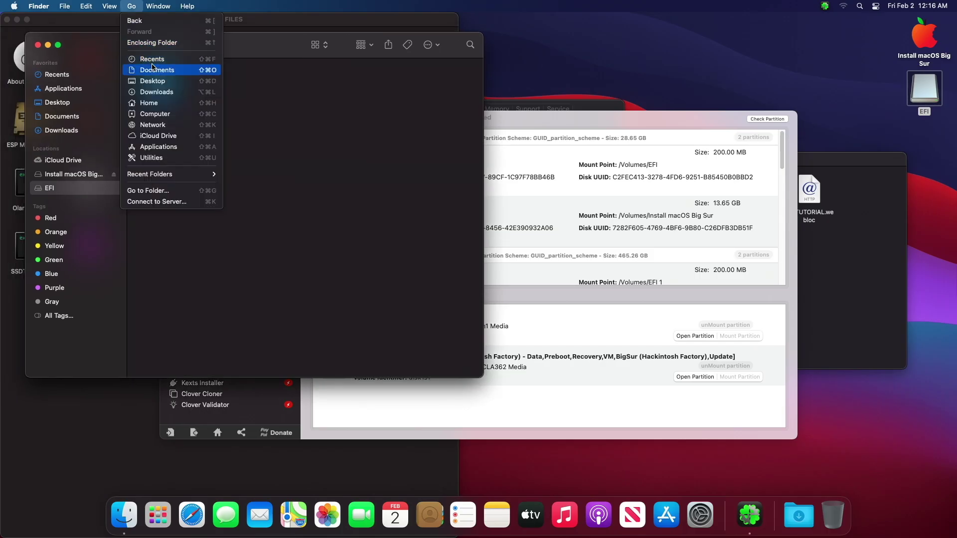
pyautogui.click(159, 114)
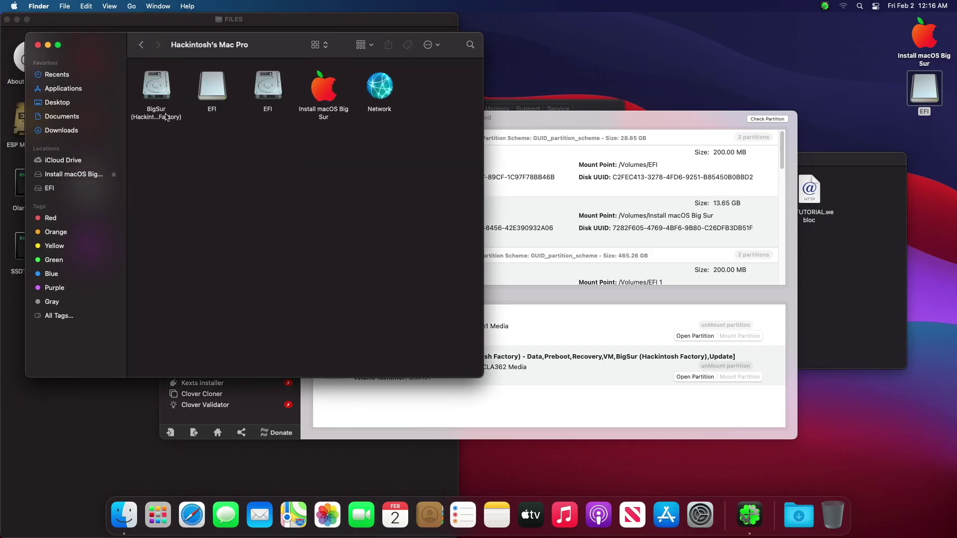
pyautogui.doubleClick(268, 95)
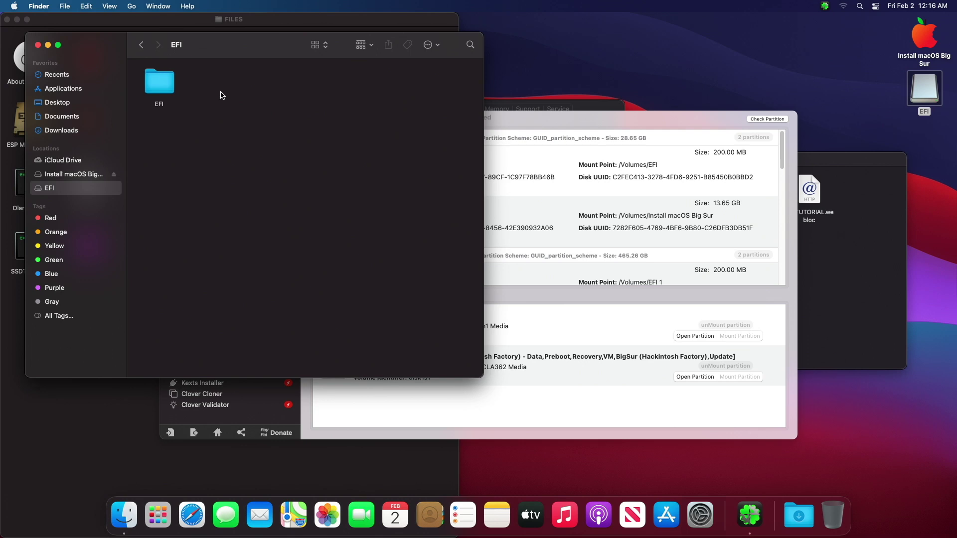
pyautogui.rightClick(168, 88)
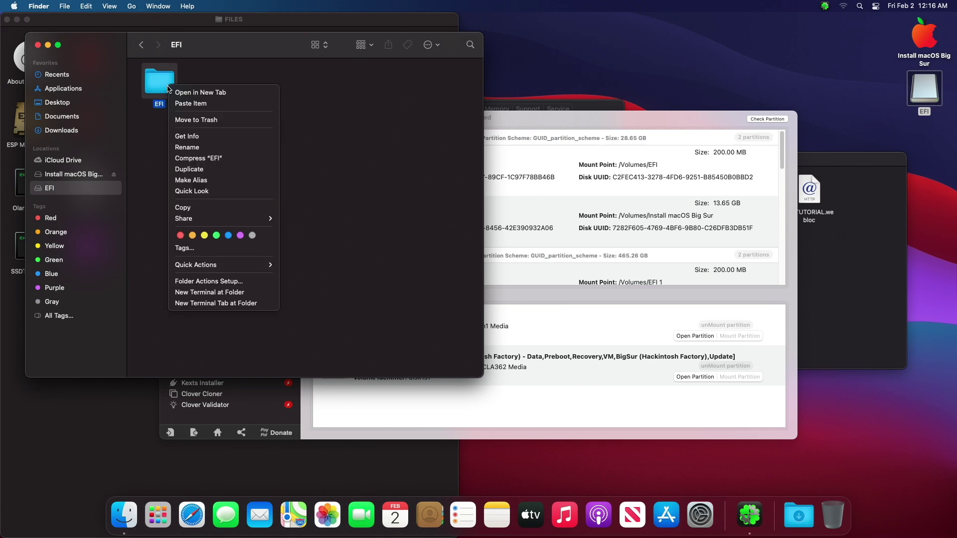
pyautogui.click(186, 120)
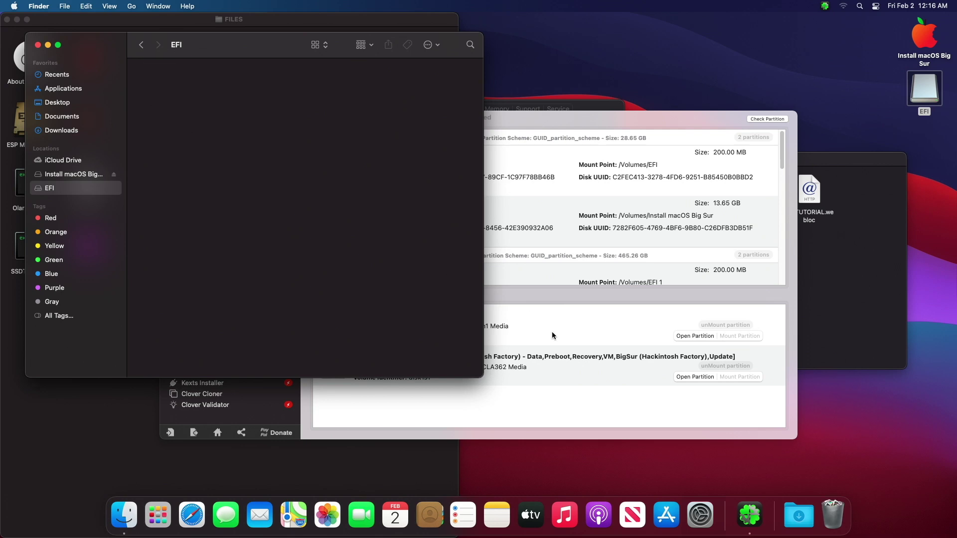
# Step: Permanently empty the Trash from the Dock, leaving the EFI volume empty
pyautogui.rightClick(831, 518)
pyautogui.click(845, 478)
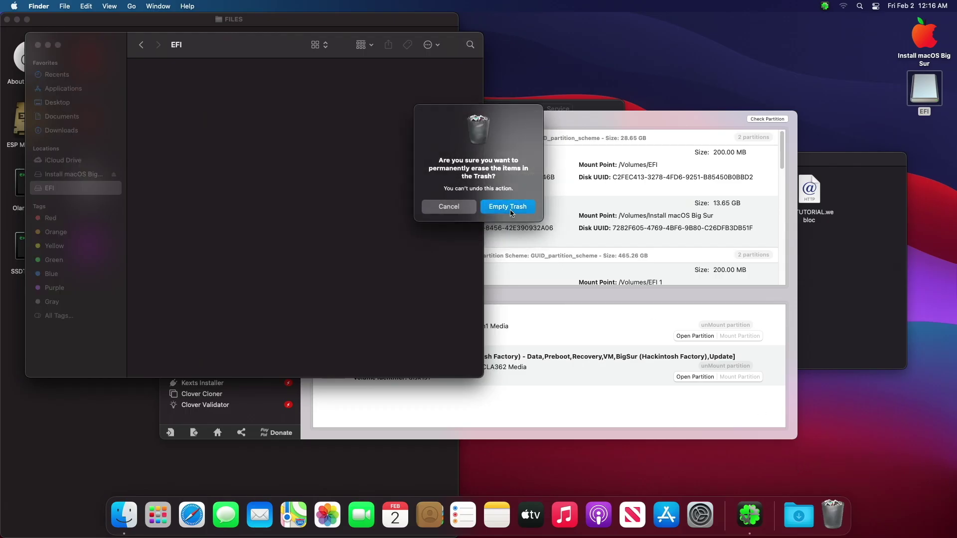
pyautogui.click(511, 210)
pyautogui.rightClick(266, 184)
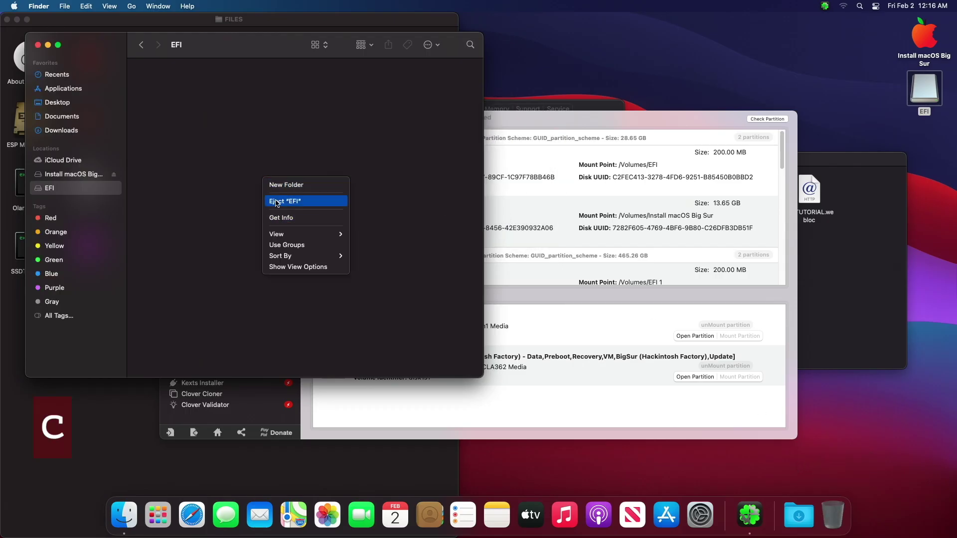
pyautogui.click(228, 209)
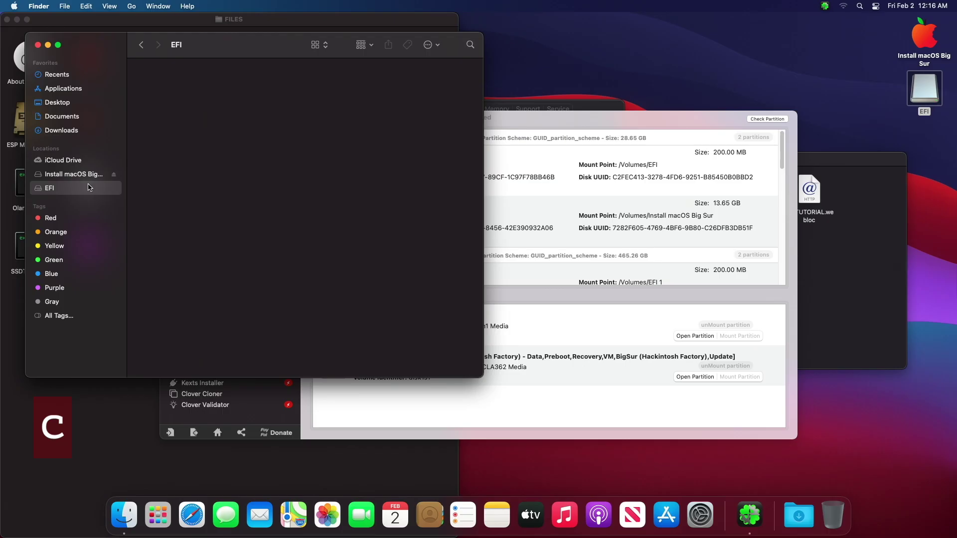
# Step: Drag the EFI folder from the source EFI volume into the empty EFI partition
pyautogui.doubleClick(923, 95)
pyautogui.moveTo(269, 64); pyautogui.dragTo(560, 99)
pyautogui.moveTo(459, 127); pyautogui.dragTo(235, 145)
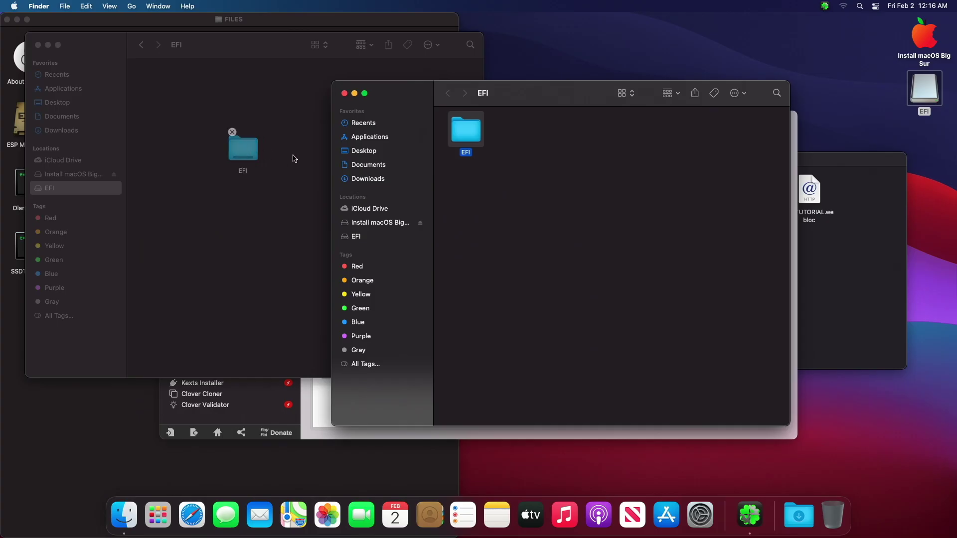
# Step: Close both EFI windows and the FILES window
pyautogui.click(344, 95)
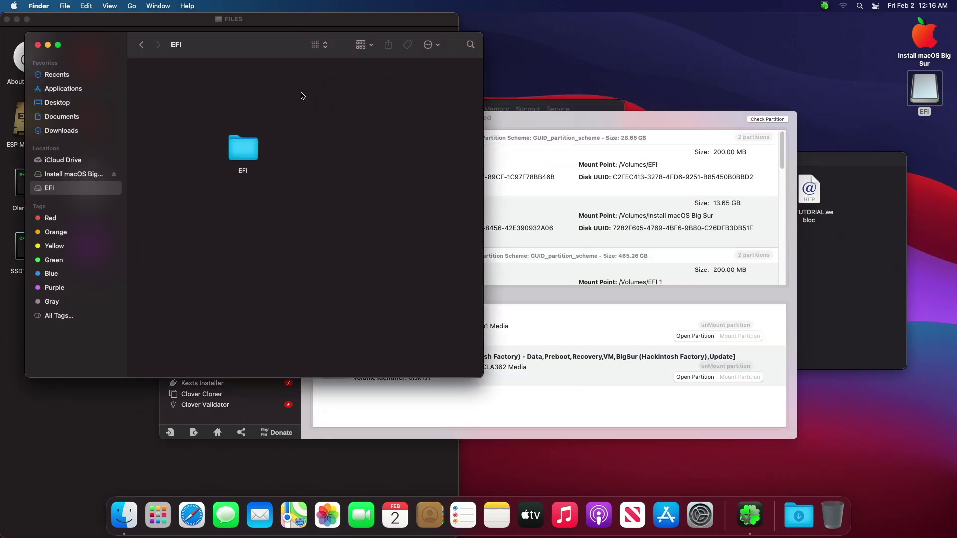
pyautogui.click(39, 45)
pyautogui.click(7, 19)
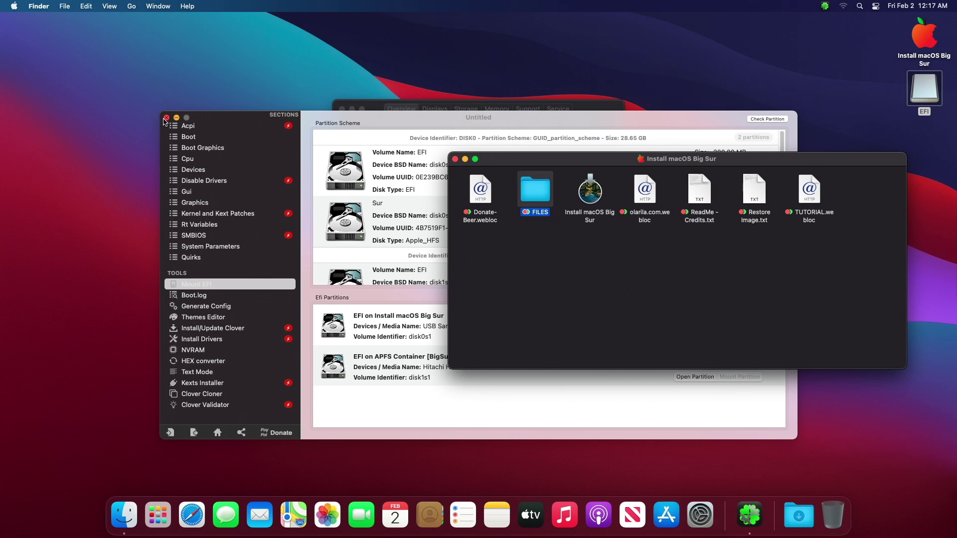
# Step: Close Clover Configurator, the Install macOS Big Sur window and About This Mac
pyautogui.click(166, 118)
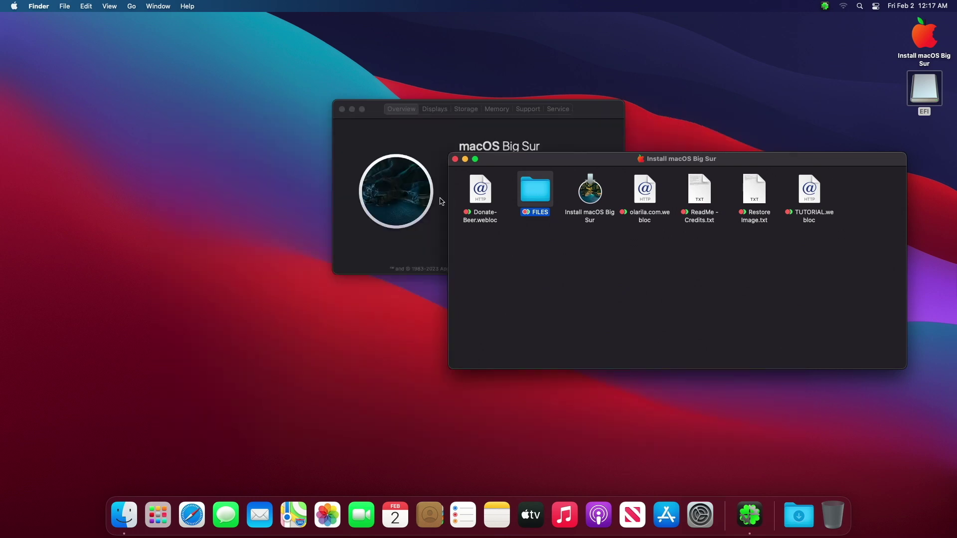
pyautogui.click(455, 159)
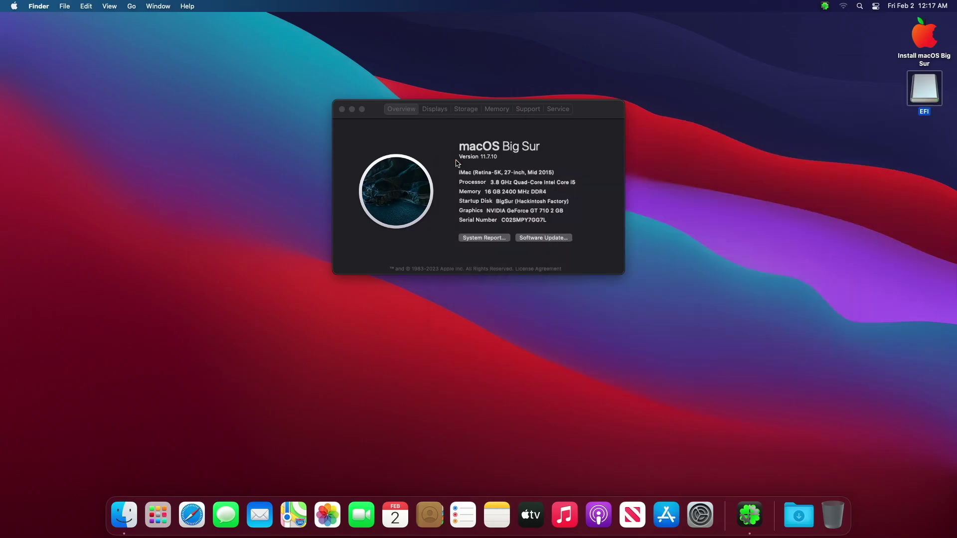
pyautogui.click(456, 163)
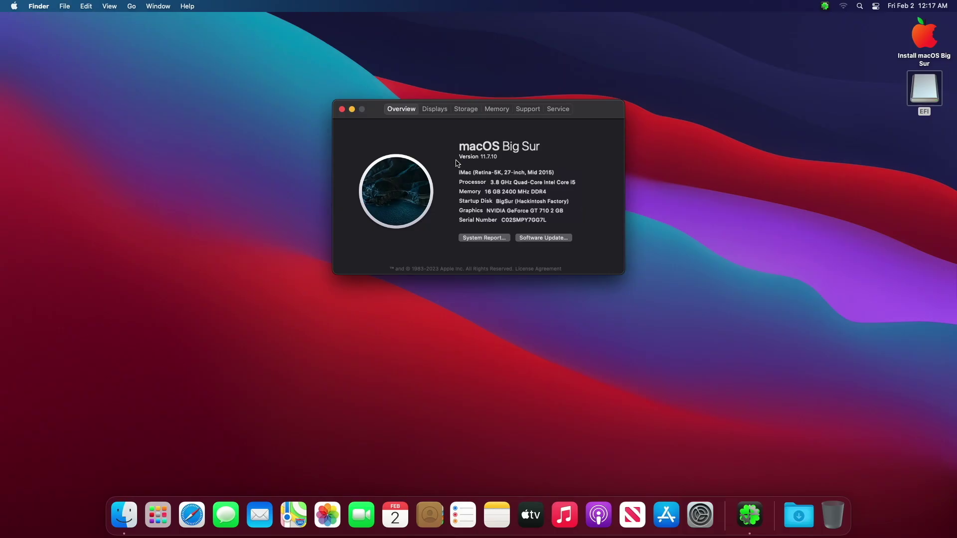
pyautogui.click(342, 109)
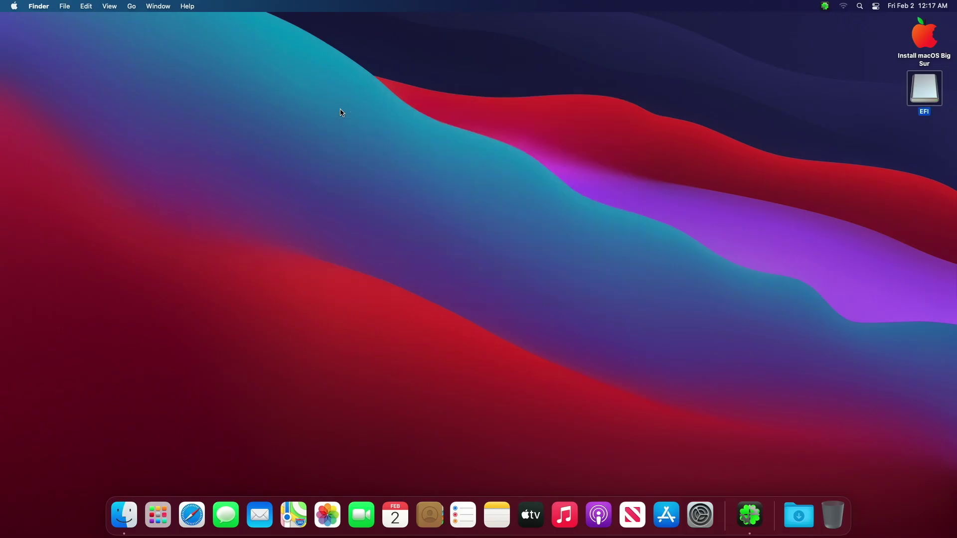